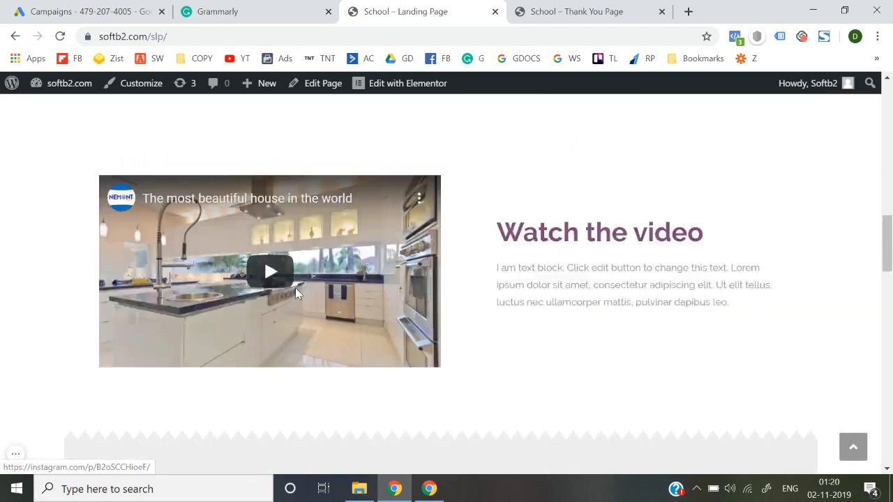
Step: Review the School – Thank You Page from its header to the footer
click(579, 11)
scroll(498, 215, down, 3)
scroll(496, 218, up, 3)
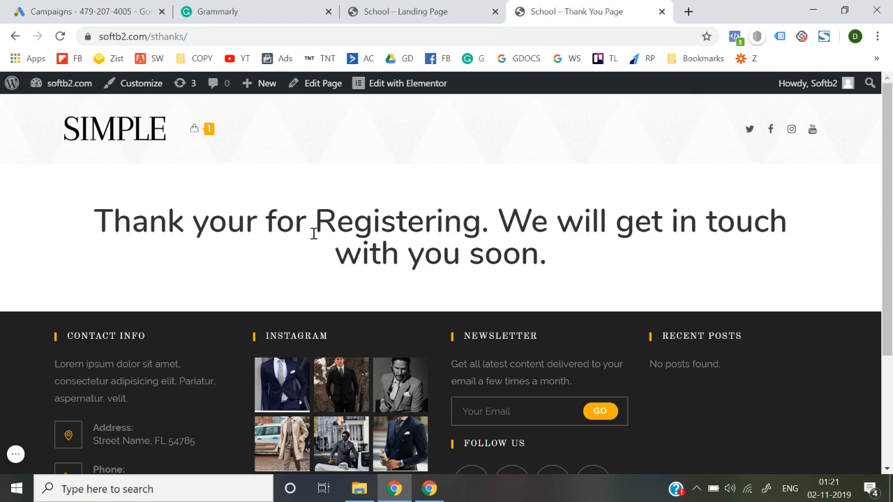
scroll(313, 234, up, 3)
scroll(313, 234, down, 3)
Step: Switch to Google Ads and open the extensions list of the School Admission campaign
click(32, 11)
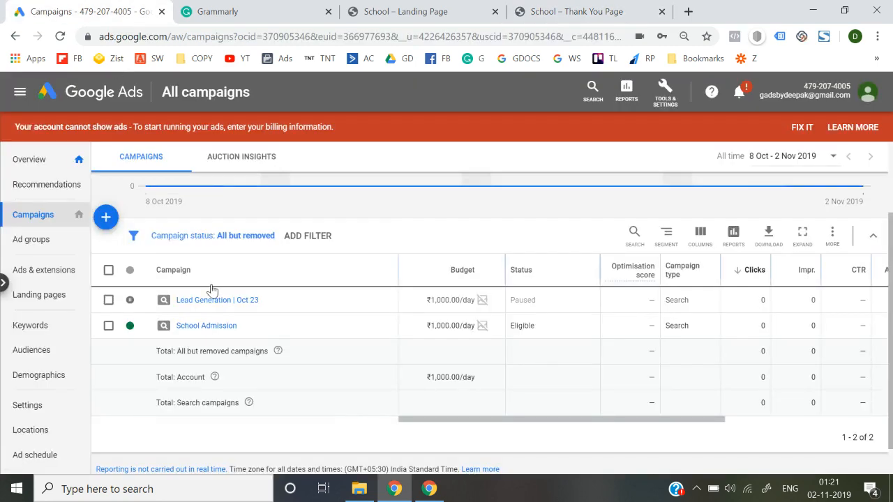
click(202, 328)
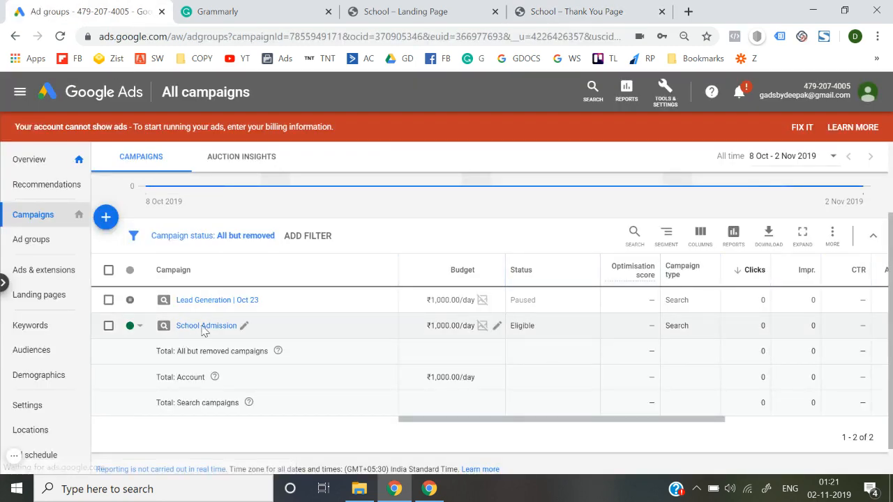
scroll(203, 331, down, 2)
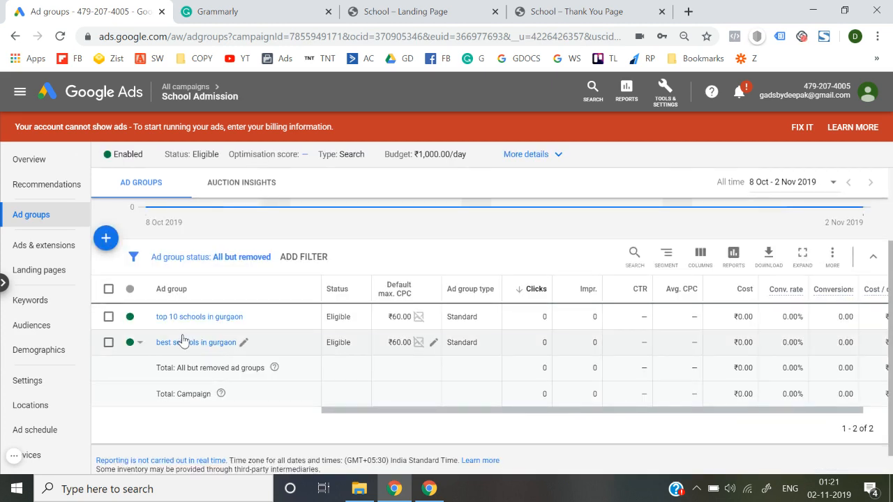
click(45, 256)
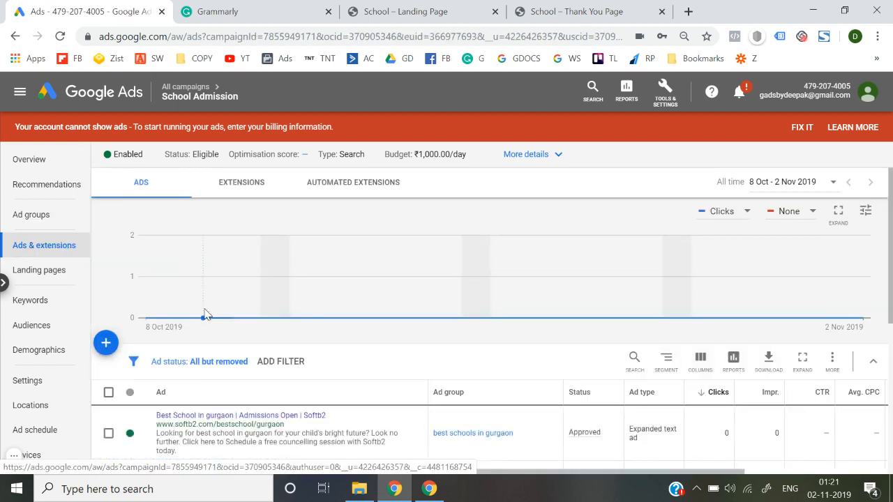
scroll(206, 315, down, 1)
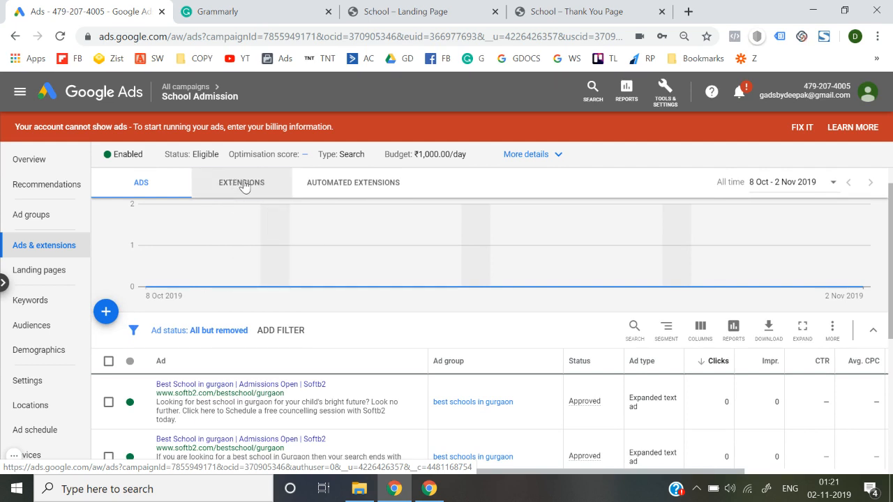
click(242, 184)
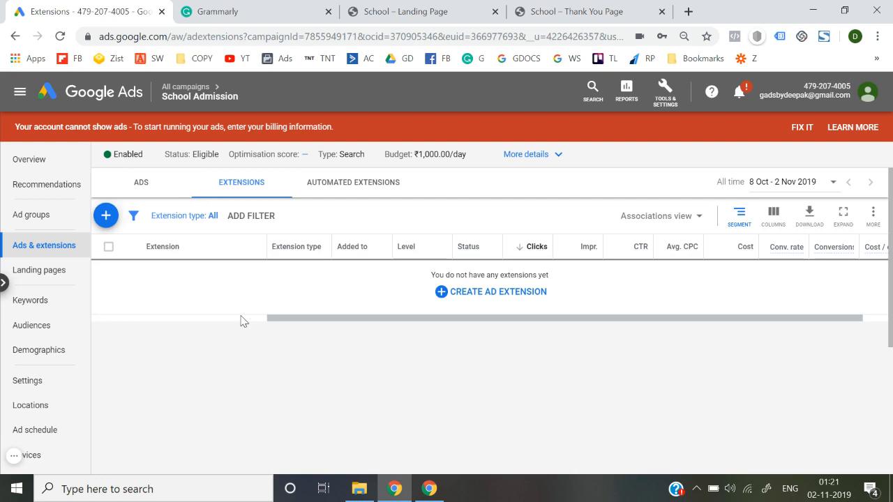
Step: Start a new sitelink extension at campaign level for School Admission
click(106, 216)
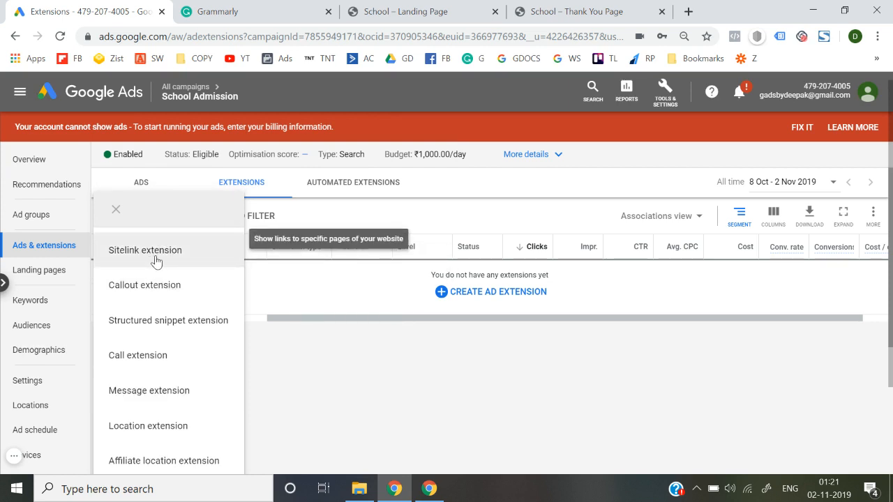
click(156, 260)
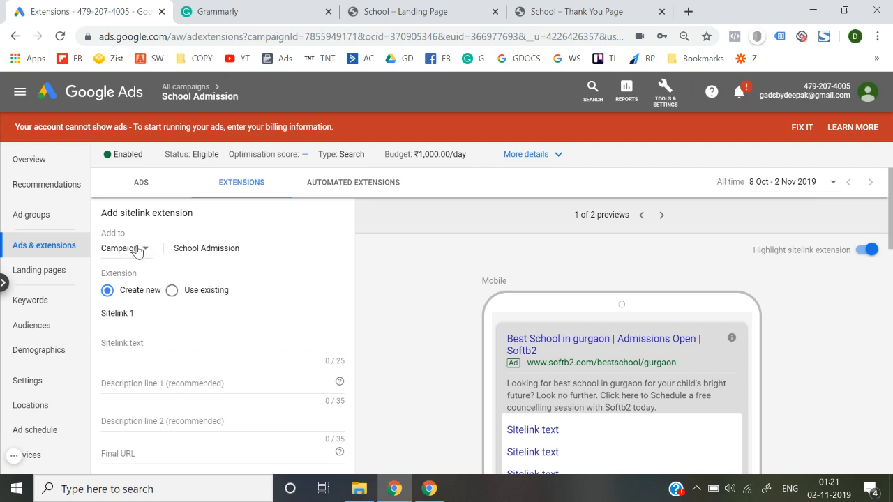
triple_click(201, 251)
click(196, 249)
triple_click(195, 250)
click(179, 247)
scroll(181, 255, down, 2)
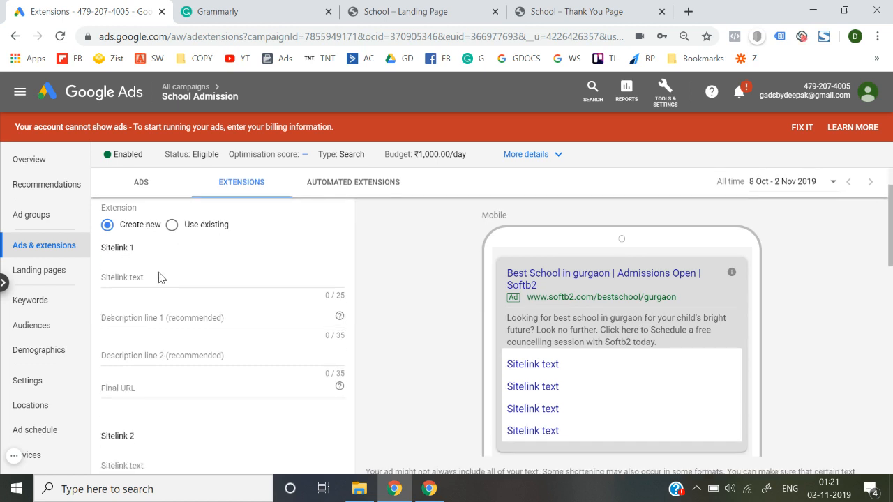
Step: Set Sitelink 1's text to "Best School in Gurgaon" and go to its first description line
click(158, 279)
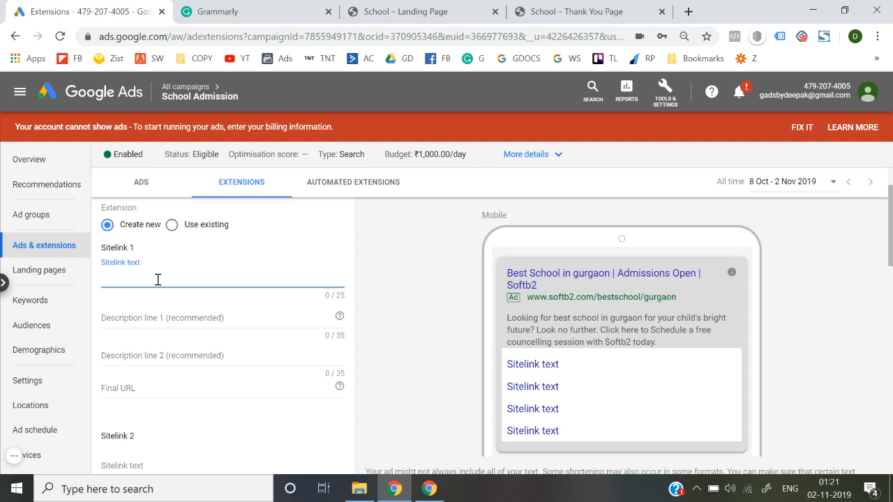
text(Best)
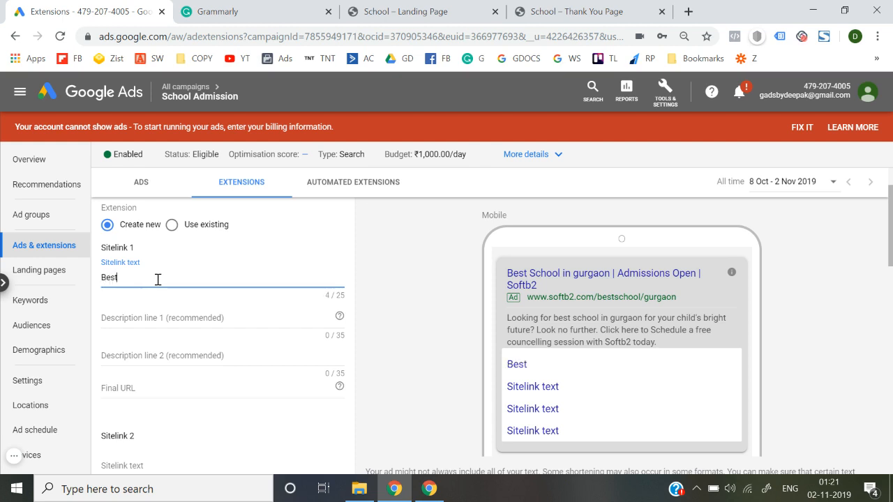
text( School in Gurgaon)
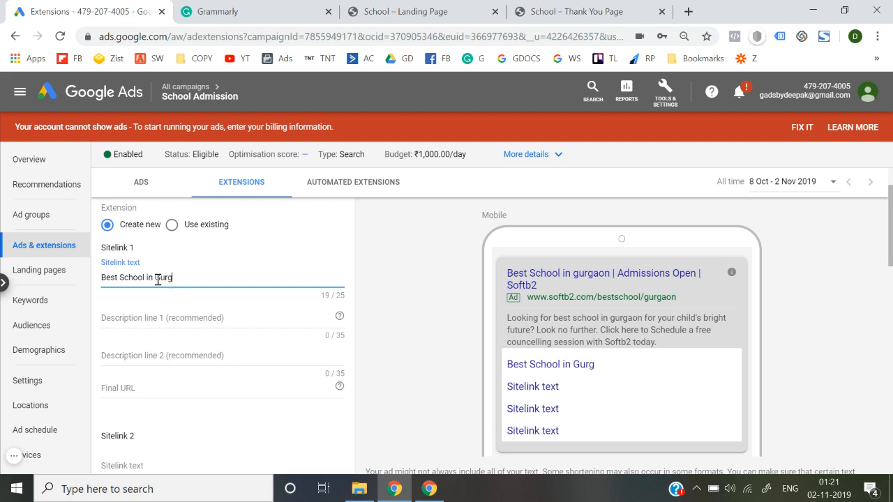
click(181, 316)
text(Softb)
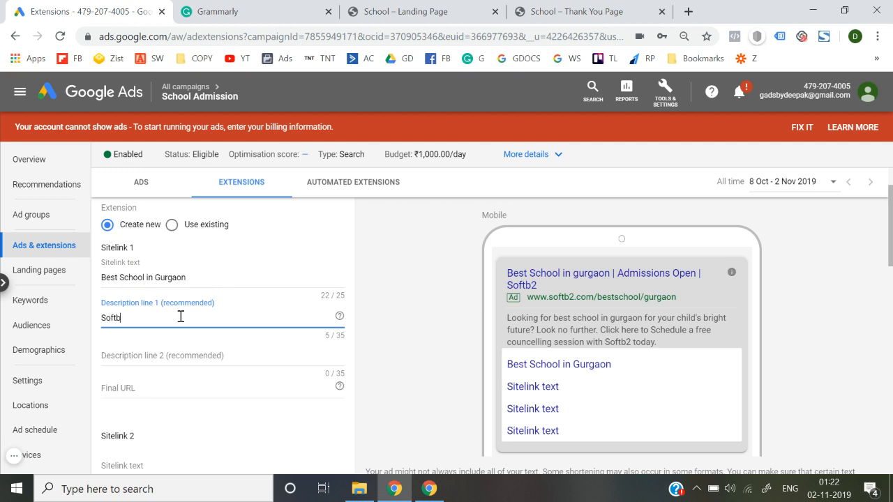
text(2 is awared)
key(BackSpace)
key(BackSpace)
key(BackSpace)
key(BackSpace)
key(BackSpace)
key(BackSpace)
key(BackSpace)
key(BackSpace)
key(BackSpace)
key(BackSpace)
key(BackSpace)
key(BackSpace)
key(BackSpace)
key(BackSpace)
key(BackSpace)
key(BackSpace)
text(Loc)
key(BackSpace)
key(BackSpace)
key(BackSpace)
text(Looki)
key(BackSpace)
key(BackSpace)
key(BackSpace)
key(BackSpace)
key(BackSpace)
text(Your child)
key(ctrl+a)
key(BackSpace)
text(We are commited)
key(BackSpace)
key(BackSpace)
text(ted towards your child)
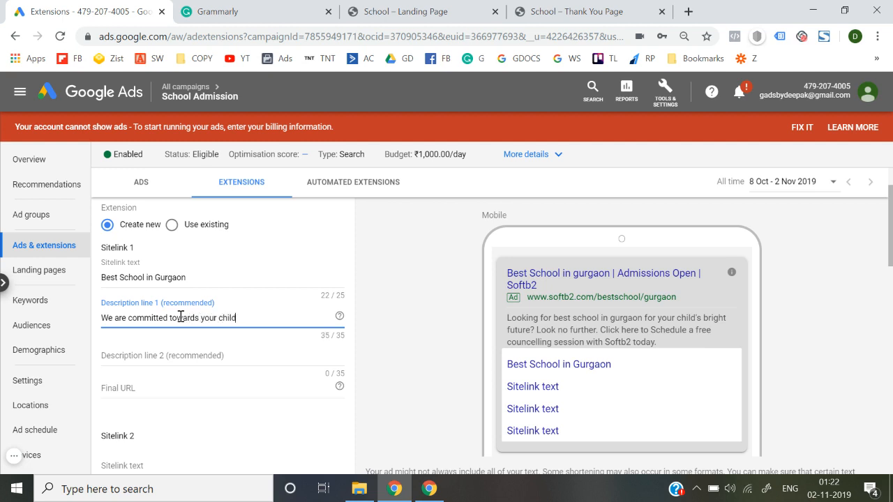
text( growth.)
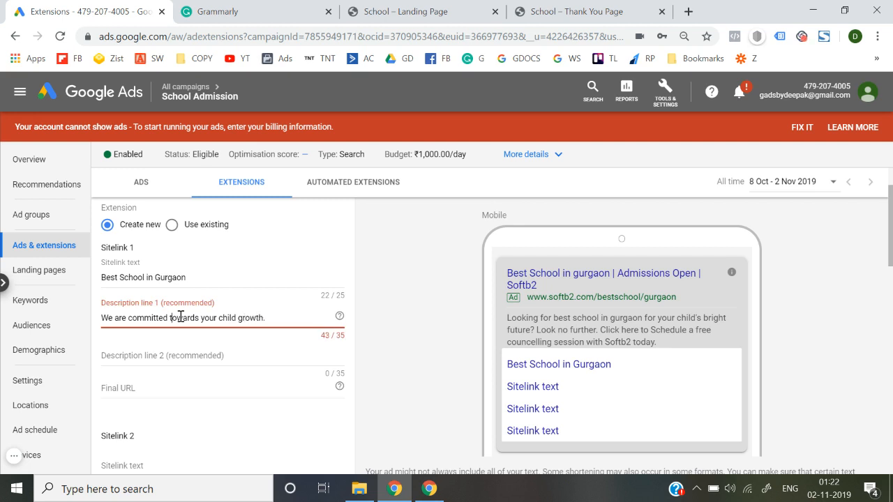
double_click(181, 317)
text(for)
key(Left)
key(Left)
key(Left)
key(Left)
key(Left)
key(Left)
key(Left)
key(Left)
key(Left)
key(Left)
key(Left)
key(Left)
key(Right)
key(shift+Home)
text(Softb2)
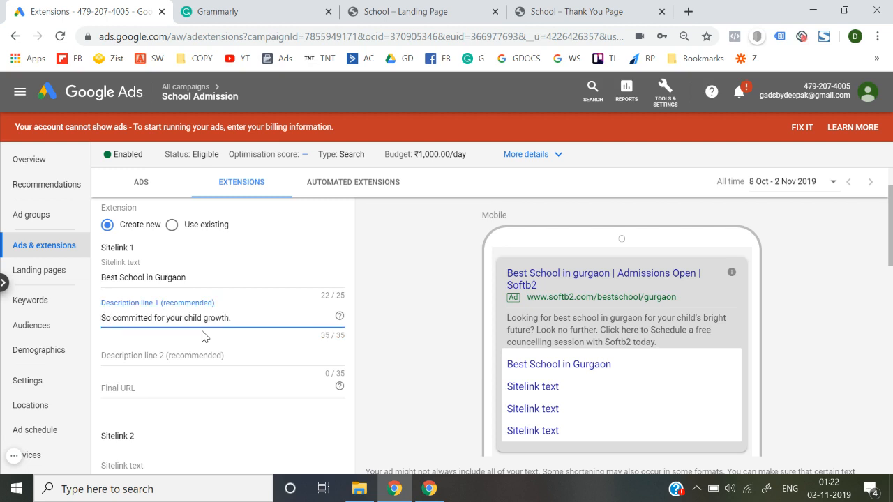
key(ctrl+a)
key(BackSpace)
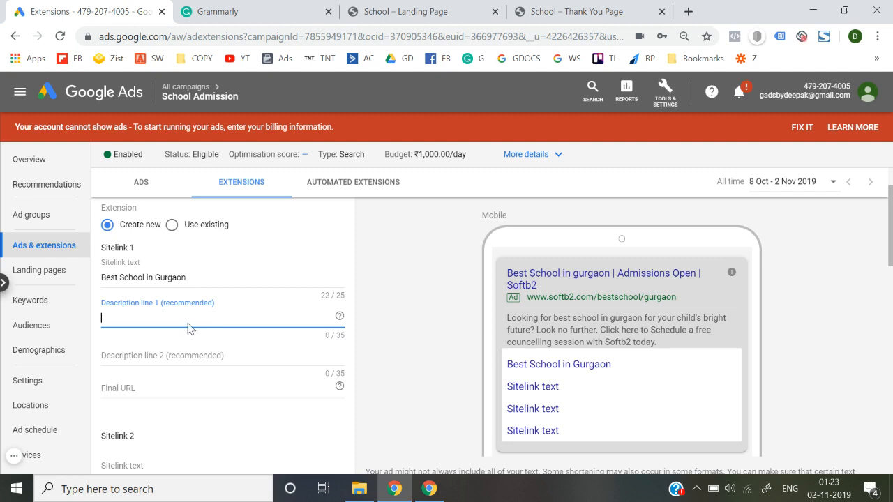
Step: Fill Sitelink 1's description lines with the placeholder texts "Qrwtqrwtq" and "qwqtwqtrwtq"
text(Qrwtqrwtq)
scroll(185, 329, down, 2)
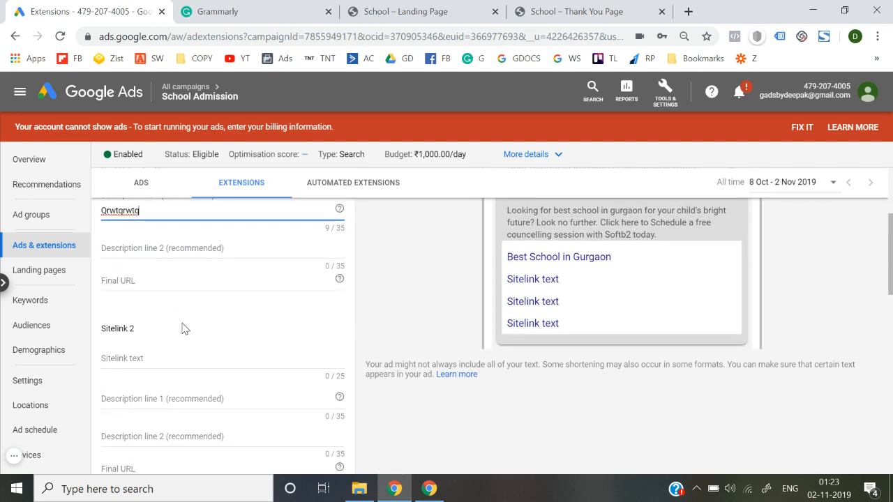
scroll(183, 307, up, 1)
click(155, 321)
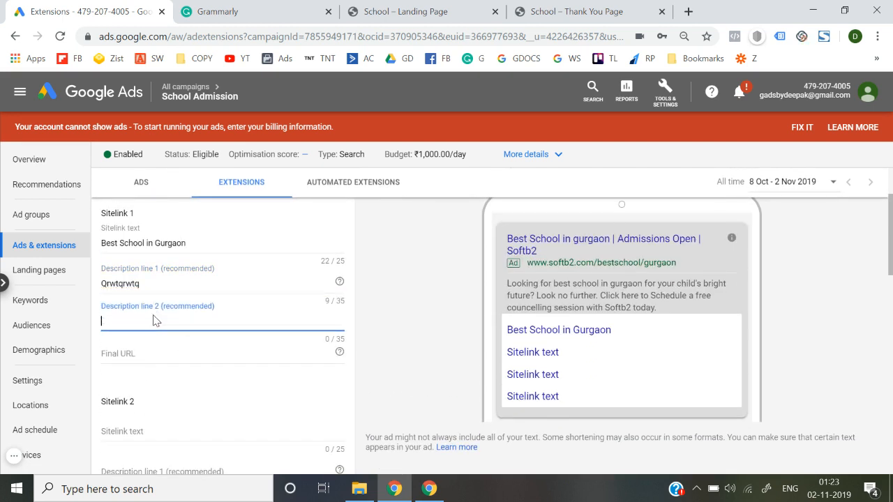
text(qwqtwqtrwtq)
scroll(155, 320, down, 1)
click(150, 321)
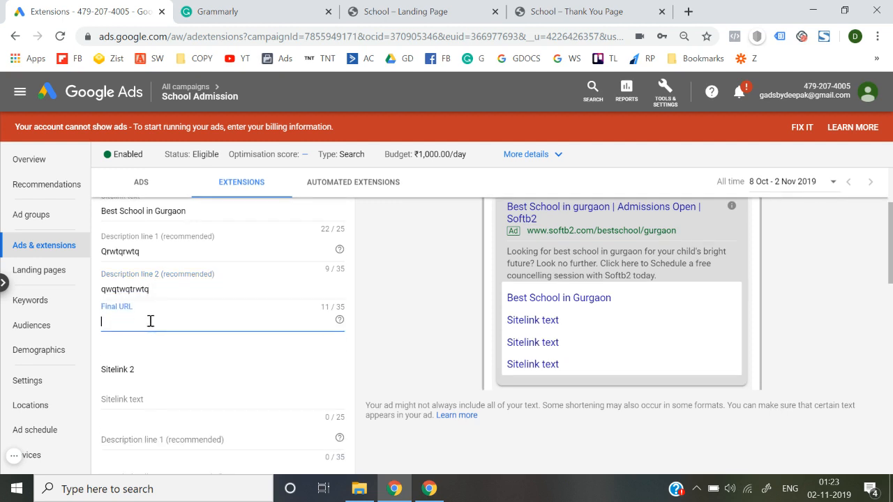
click(418, 10)
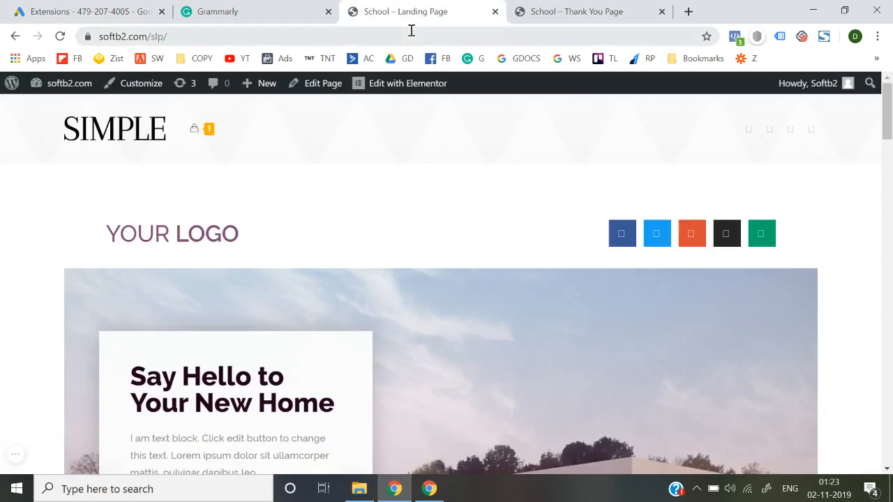
click(412, 32)
key(ctrl+c)
click(84, 11)
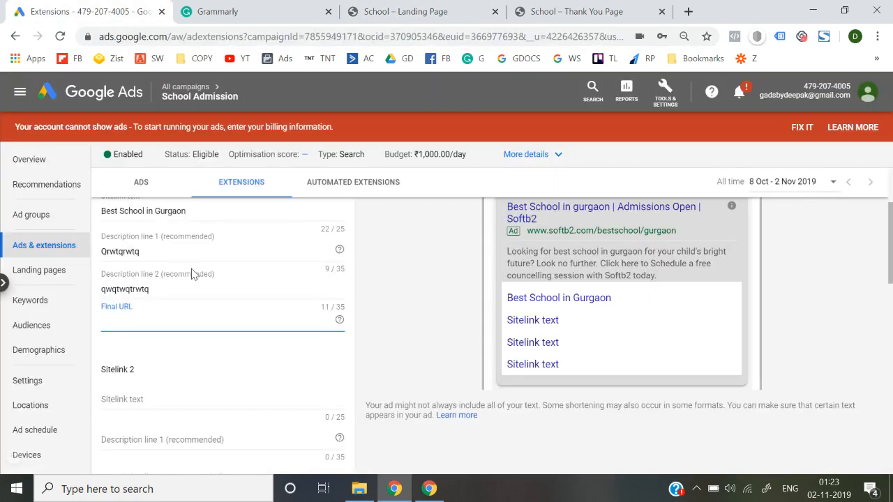
key(ctrl+v)
click(387, 362)
Step: Check the Sitelink 1 entries and set Sitelink 2's text to "Our location"
scroll(389, 363, down, 2)
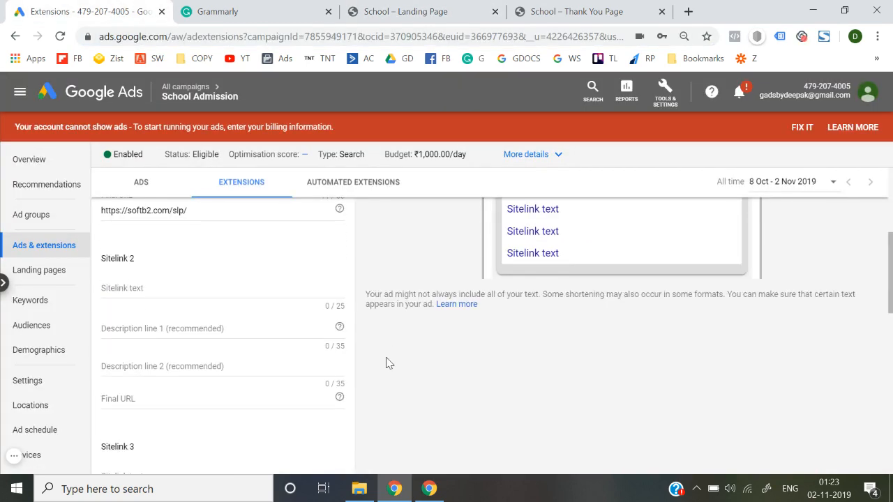
scroll(389, 362, up, 3)
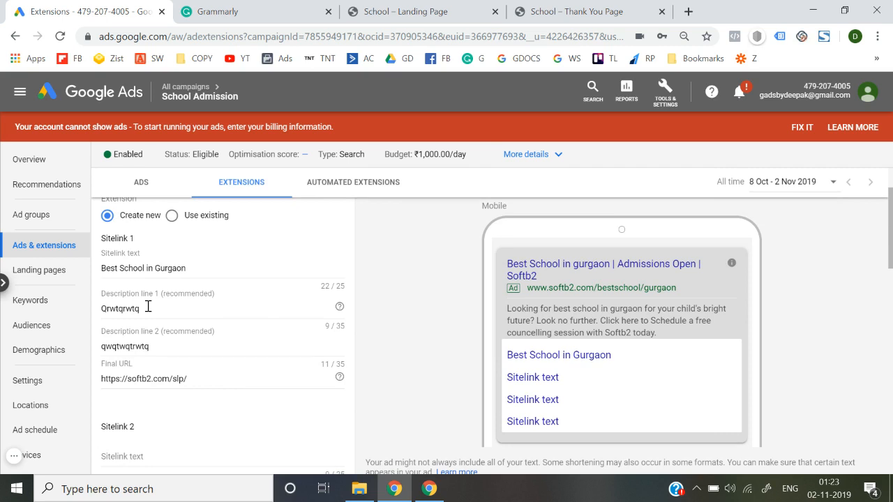
scroll(148, 307, down, 1)
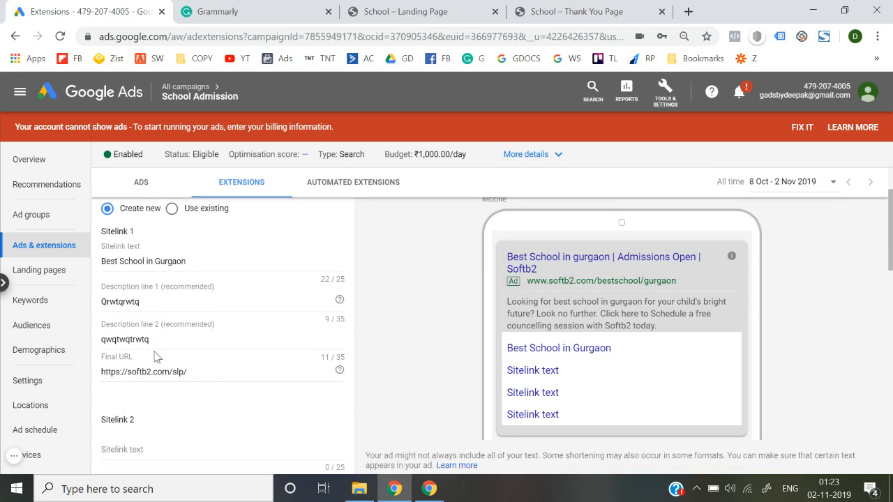
scroll(155, 357, down, 1)
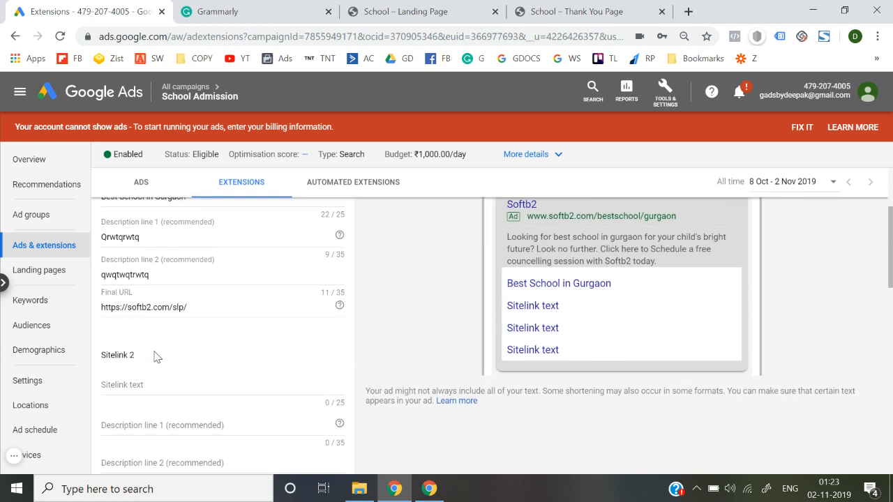
scroll(155, 357, down, 2)
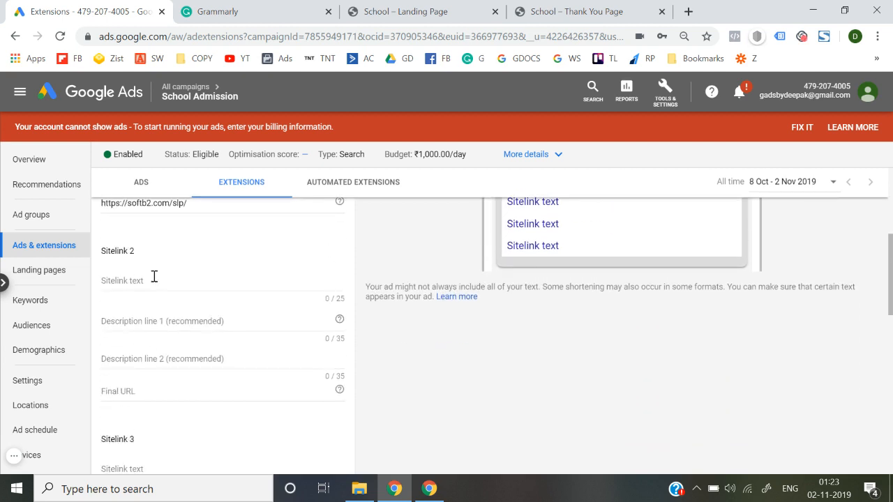
click(154, 276)
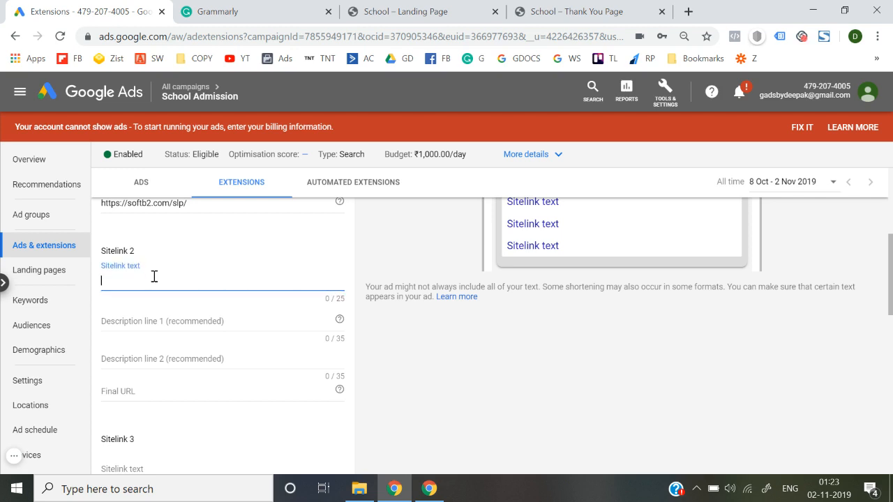
text(Our location)
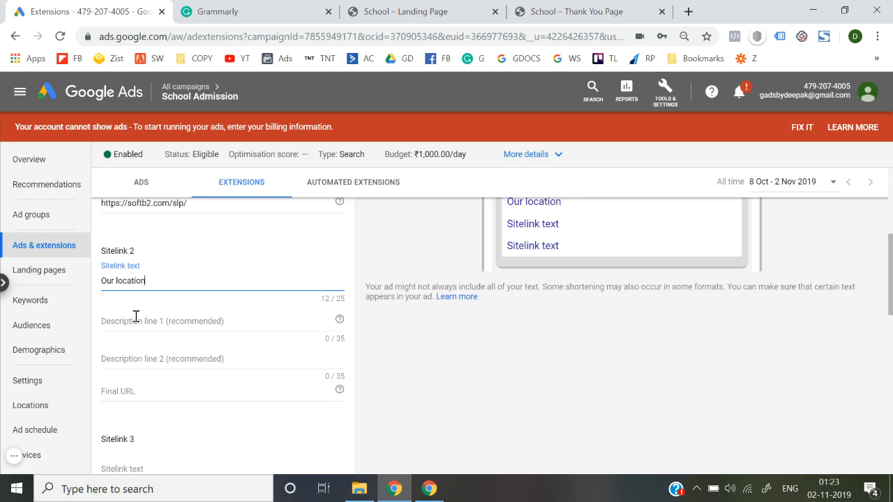
Step: Fill Sitelink 2's description lines with "Just 3 Km away from HUDA." and the placeholder "yyatytwyq"
click(136, 316)
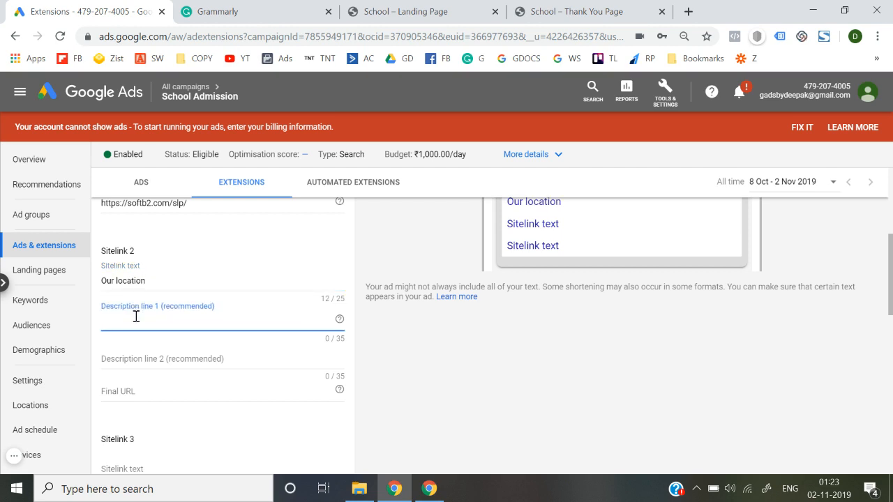
text(Just 3 Kn away from HUD)
scroll(135, 321, down, 1)
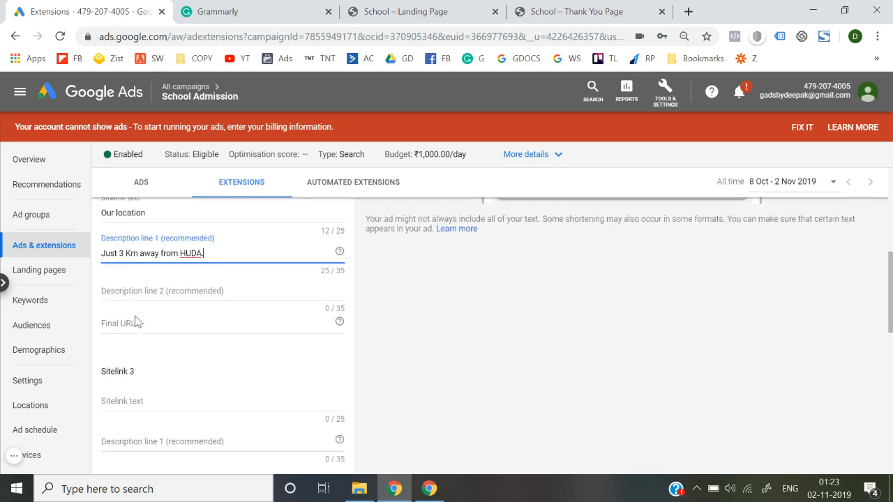
click(167, 288)
text(yatytwyq)
click(146, 326)
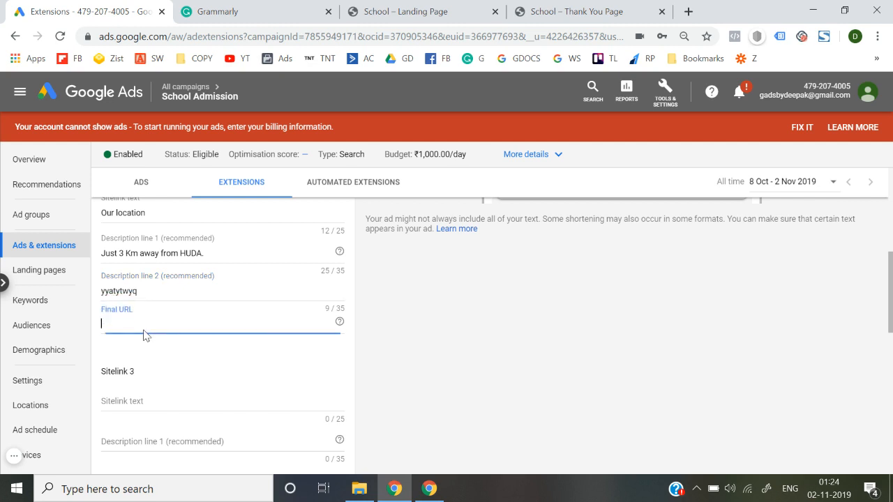
key(ctrl+v)
scroll(402, 360, down, 7)
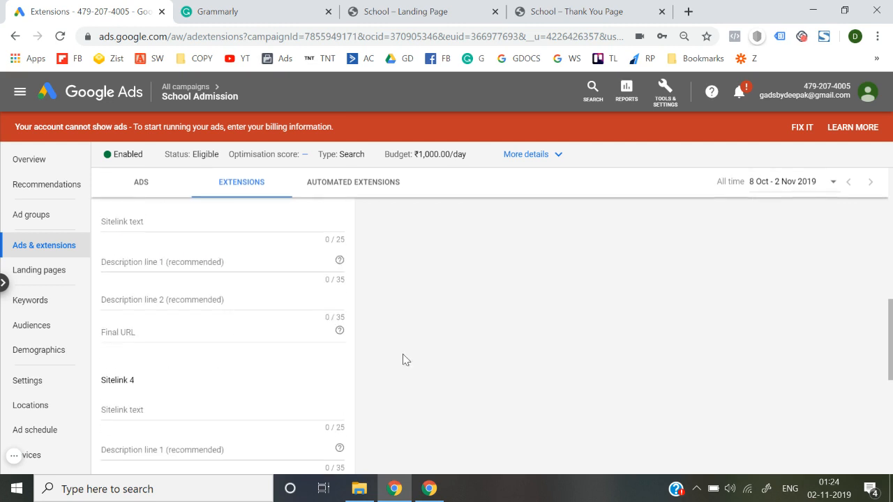
scroll(403, 359, down, 1)
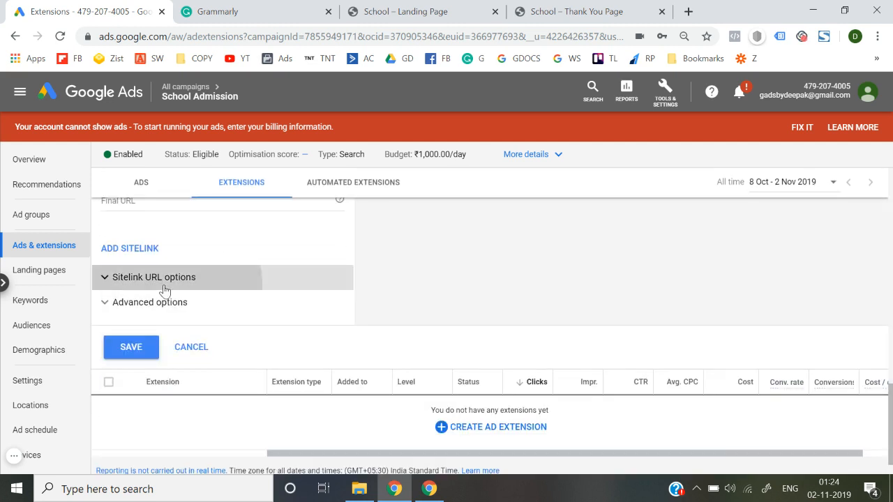
Step: Review the sitelink URL options and the advanced device and scheduling options, and save the two sitelink extensions
click(164, 289)
scroll(164, 288, down, 1)
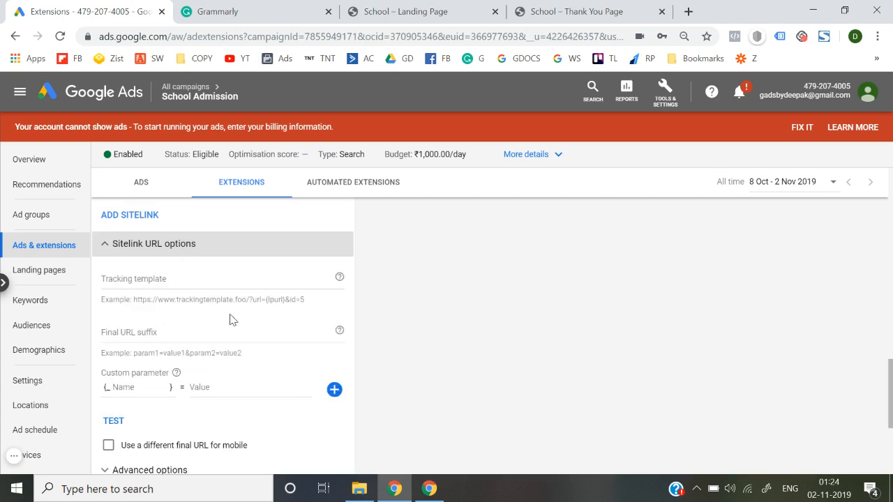
click(176, 251)
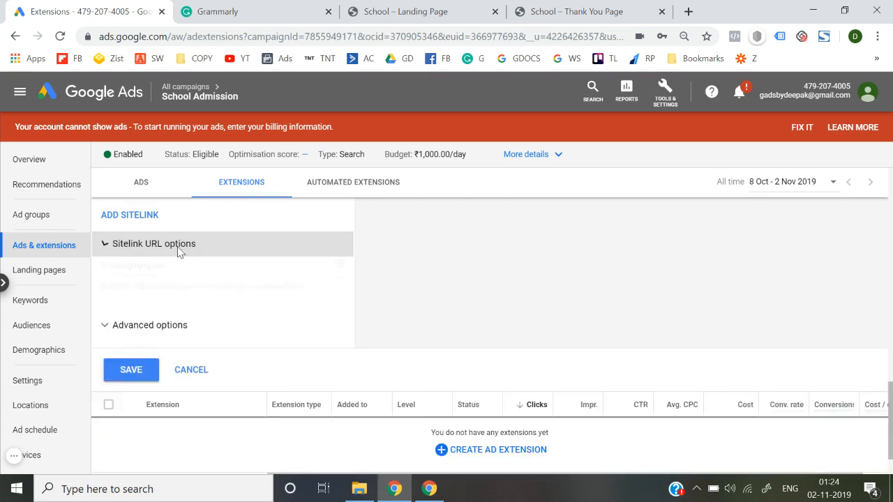
click(168, 269)
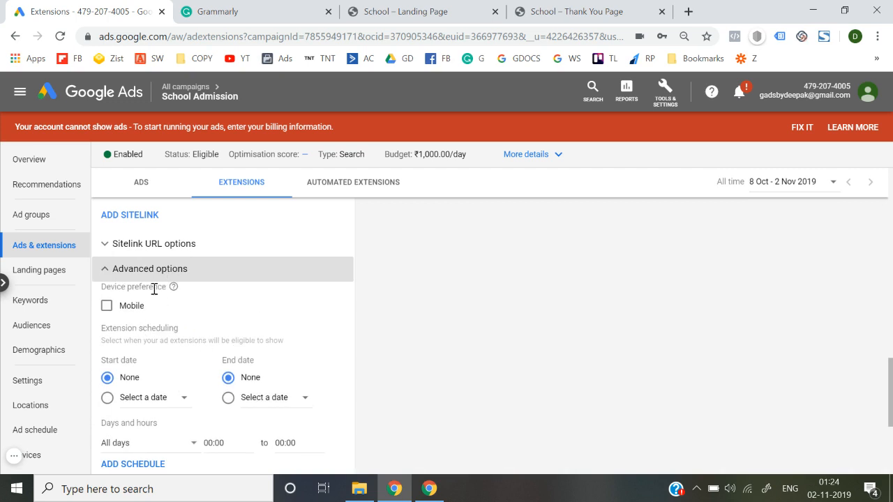
scroll(148, 270, down, 1)
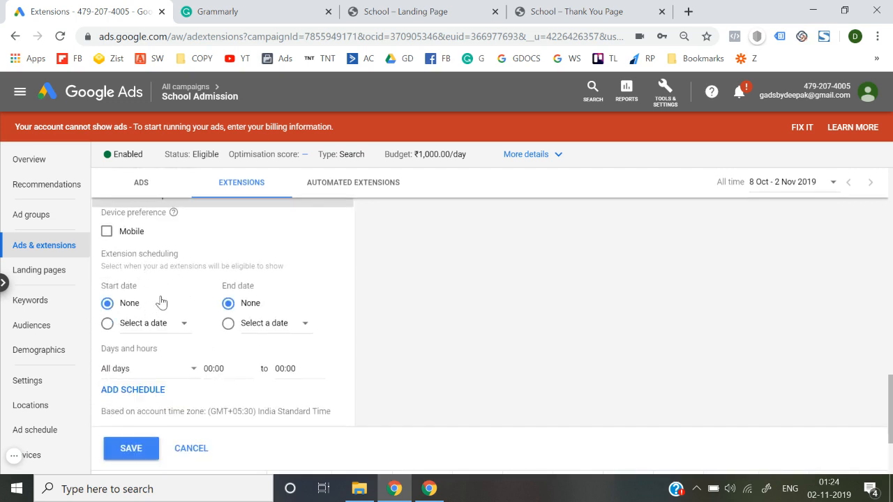
scroll(160, 302, up, 1)
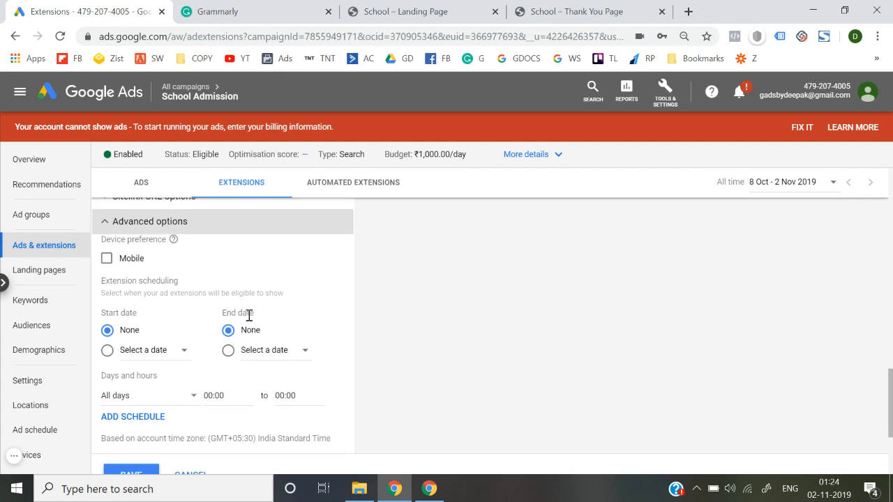
scroll(239, 419, down, 1)
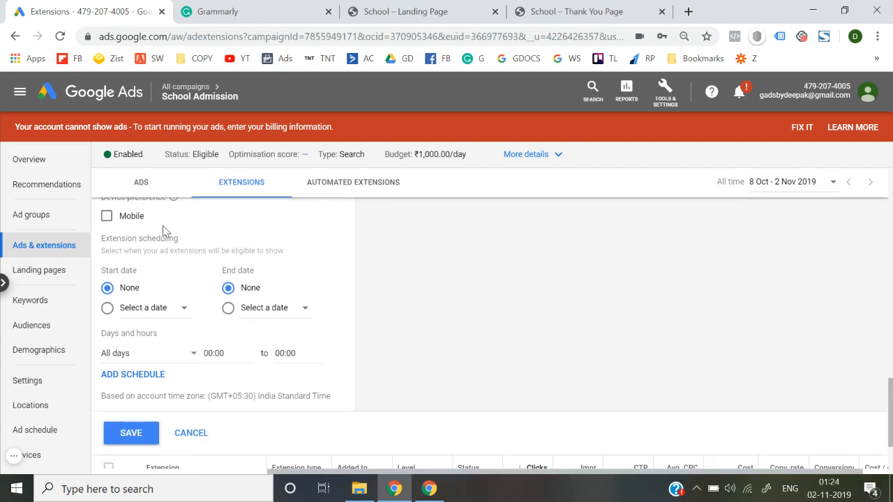
scroll(137, 264, up, 2)
click(127, 282)
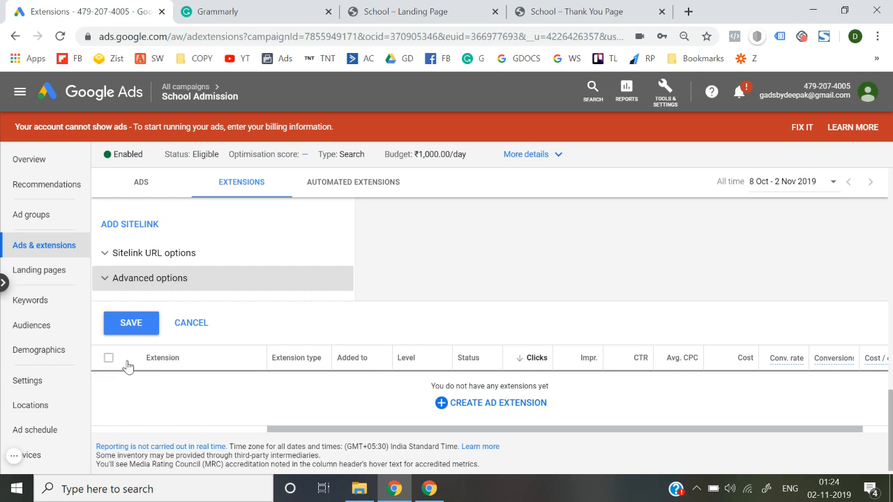
click(130, 337)
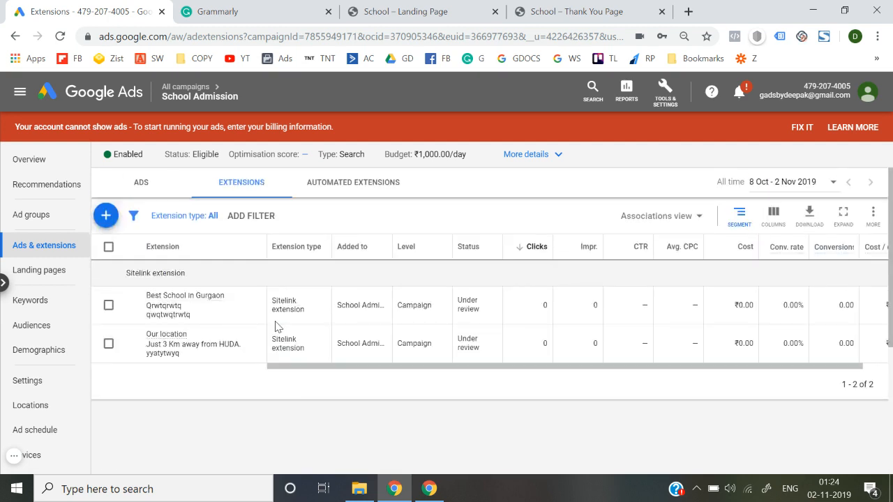
Step: Start a new callout extension for the School Admission campaign and copy "Brain-based learning" from the Grammarly document into Callout text 1
click(106, 216)
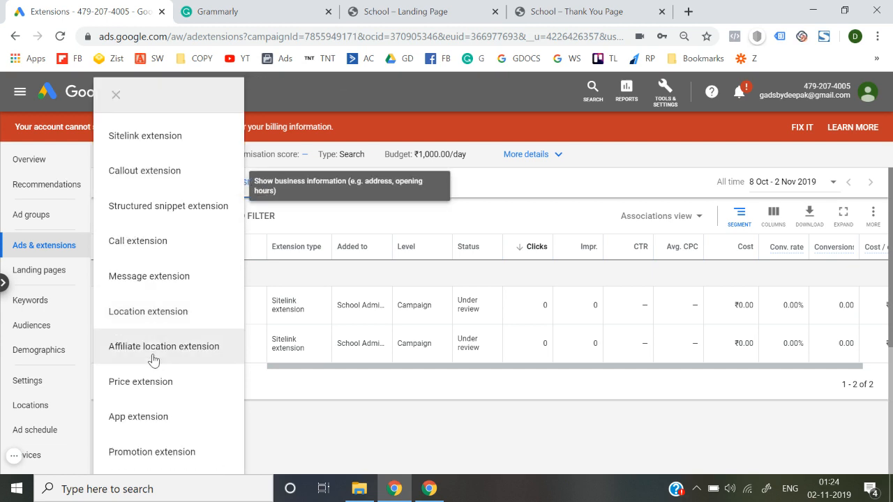
click(159, 234)
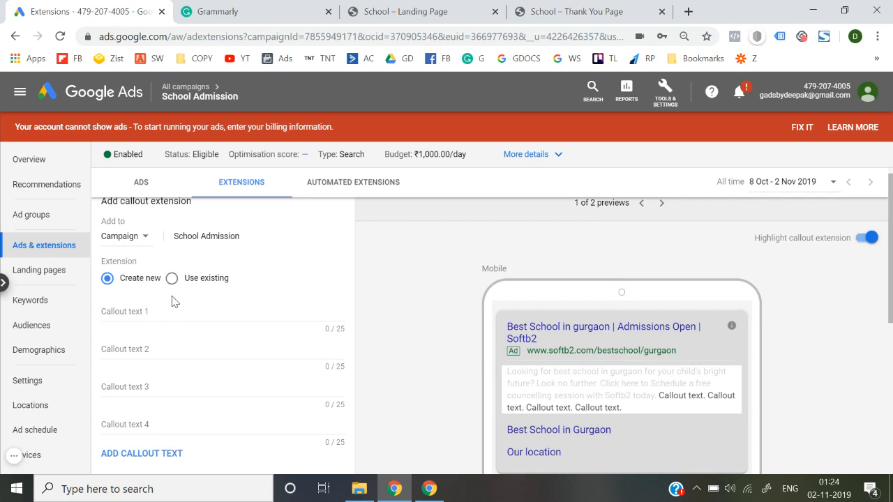
scroll(172, 302, down, 1)
click(159, 243)
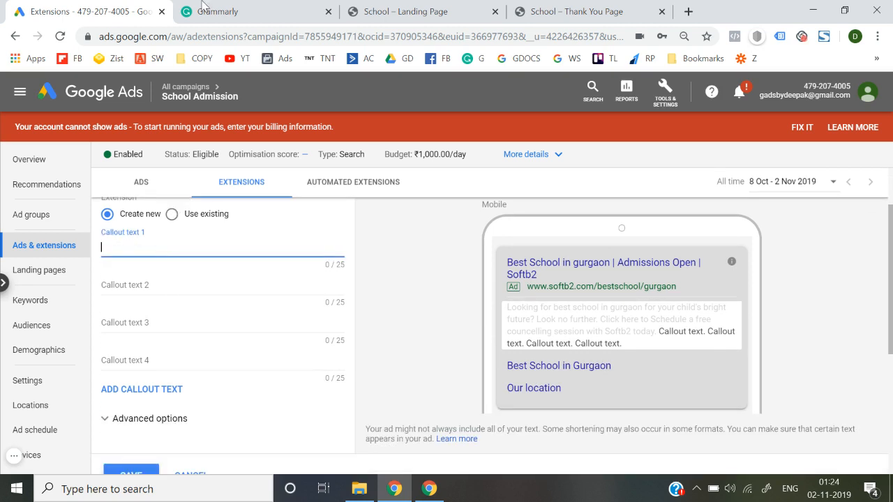
click(223, 11)
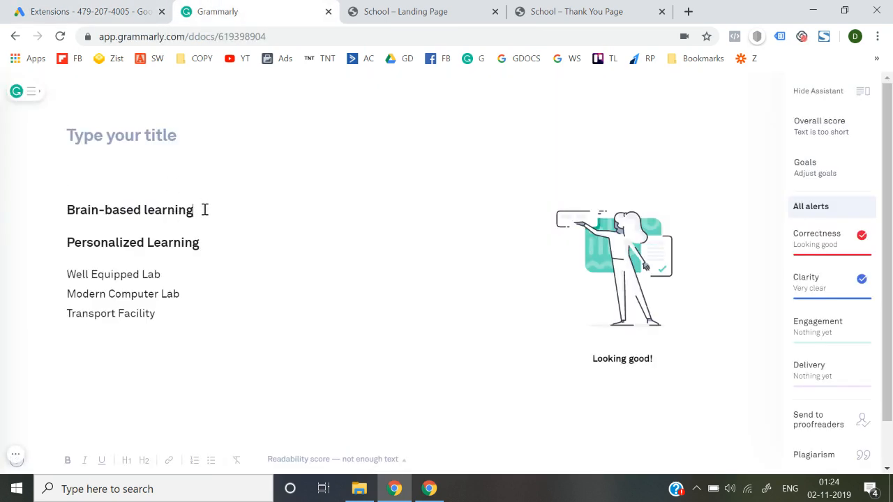
drag(205, 204, 51, 223)
key(ctrl+c)
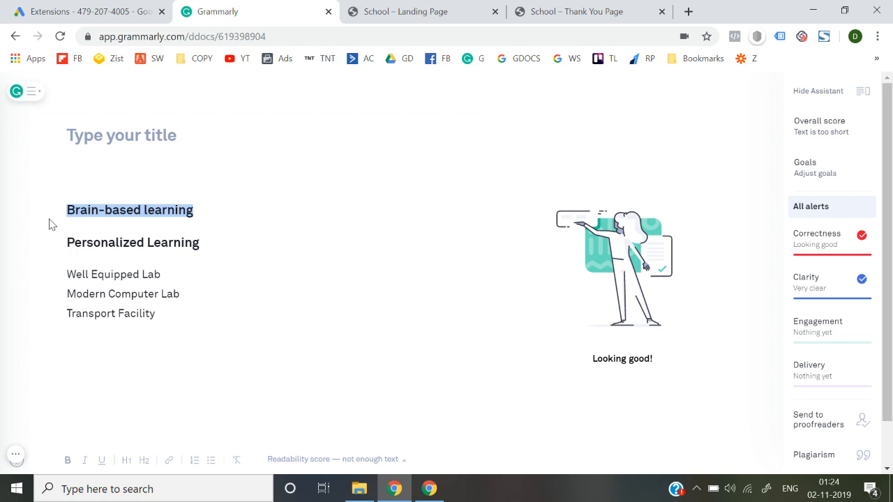
click(90, 11)
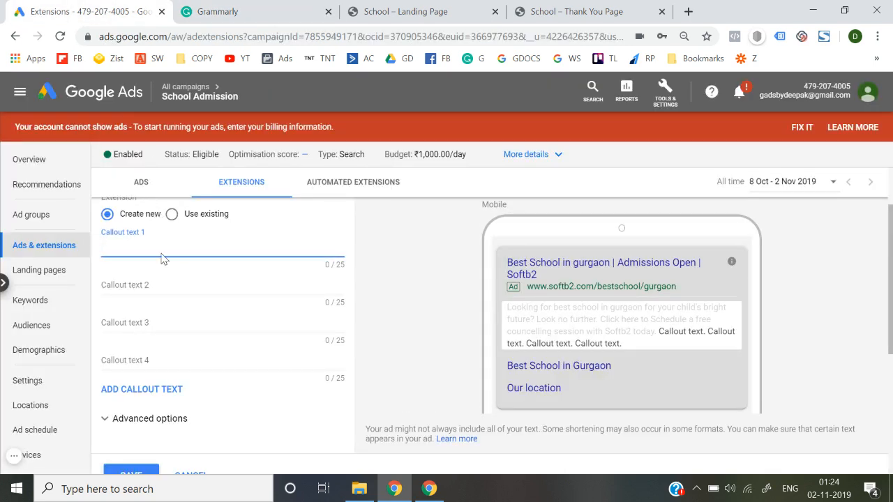
key(ctrl+v)
Step: Copy "Personalized Learning" from the Grammarly document into Callout text 2 in Google Ads
click(156, 292)
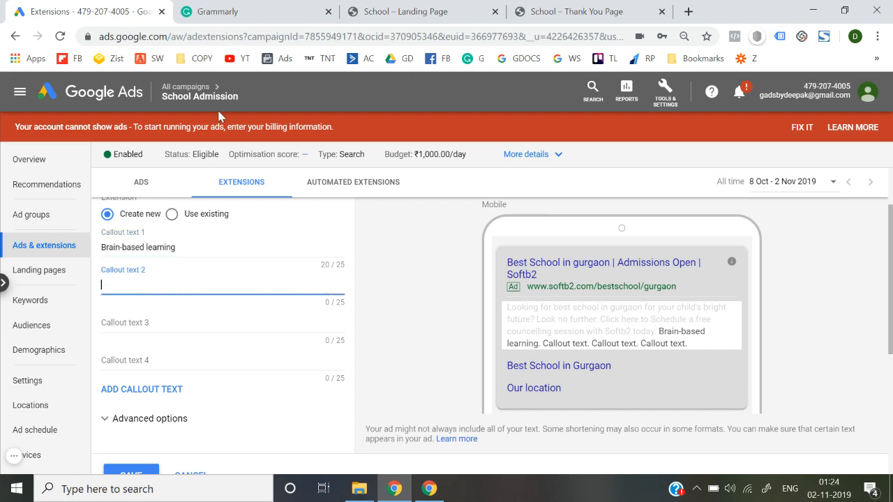
click(253, 10)
drag(202, 244, 61, 253)
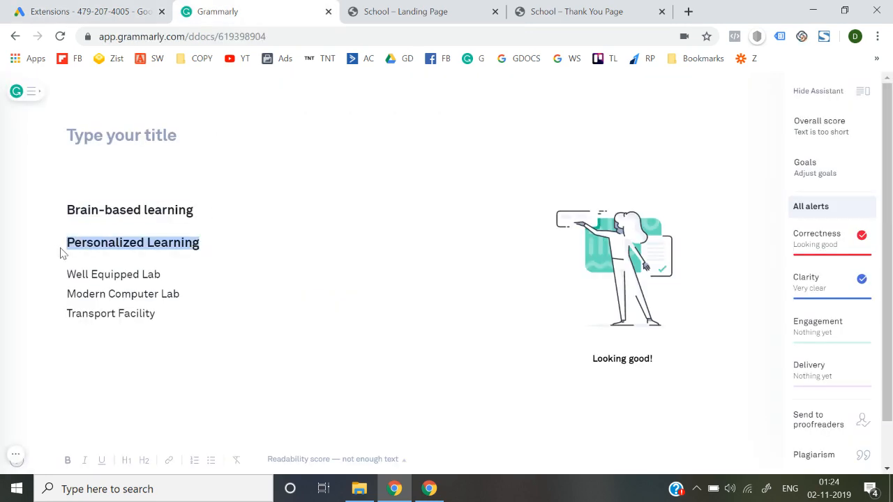
key(ctrl+c)
click(120, 9)
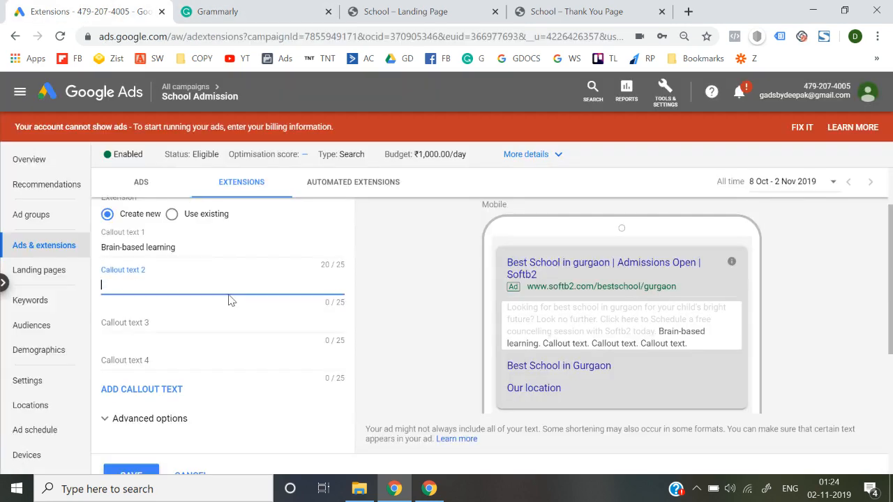
key(ctrl+v)
Step: Copy "Well Equipped Lab" from the Grammarly document into Callout text 3 in Google Ads
click(162, 323)
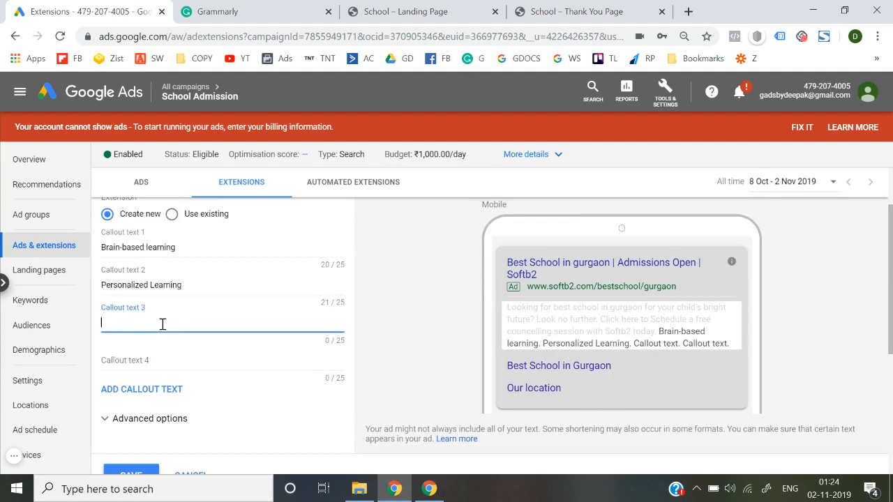
click(230, 11)
drag(169, 274, 68, 277)
key(ctrl+c)
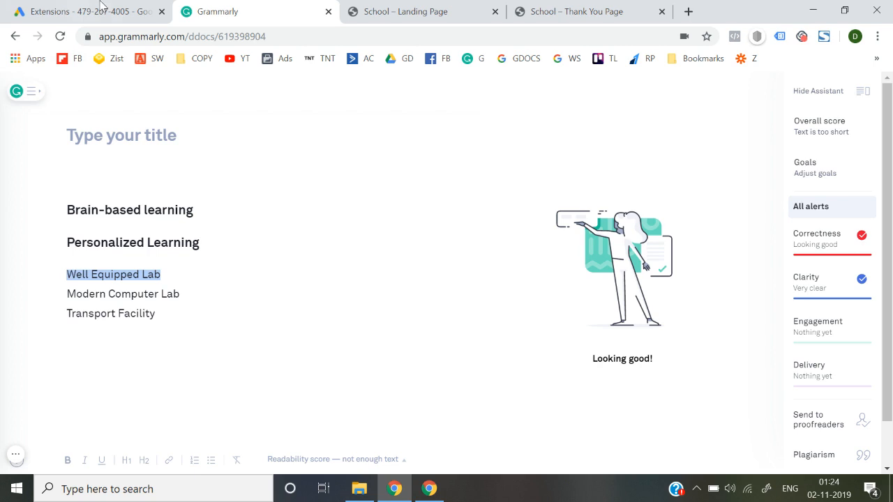
click(91, 11)
key(ctrl+v)
Step: Copy "Modern Computer Lab" from the Grammarly document into Callout text 4 in Google Ads
click(195, 358)
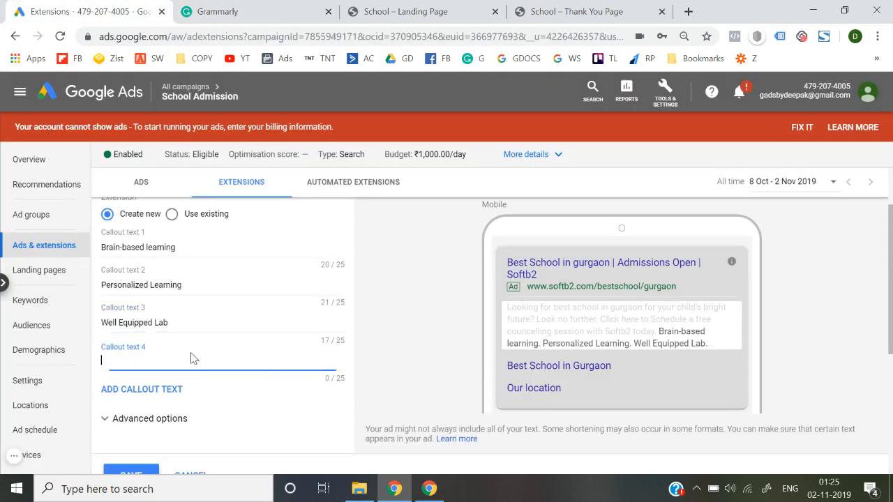
click(216, 11)
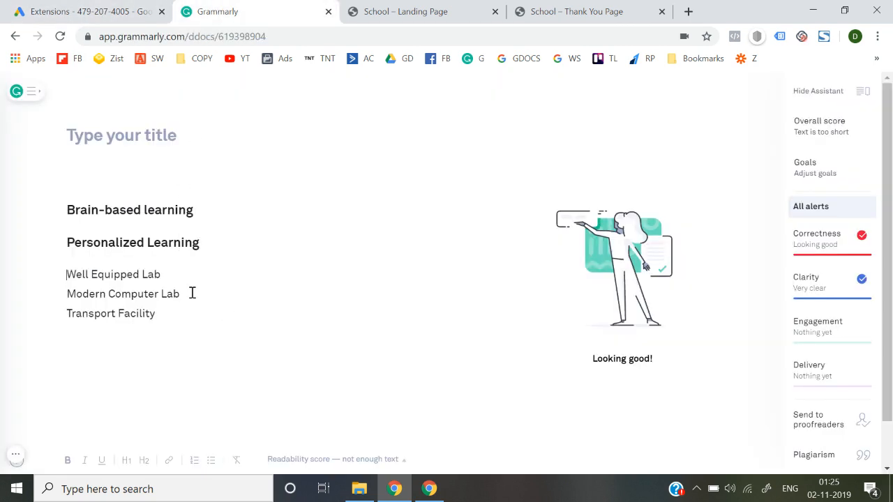
drag(189, 293, 64, 293)
key(ctrl+c)
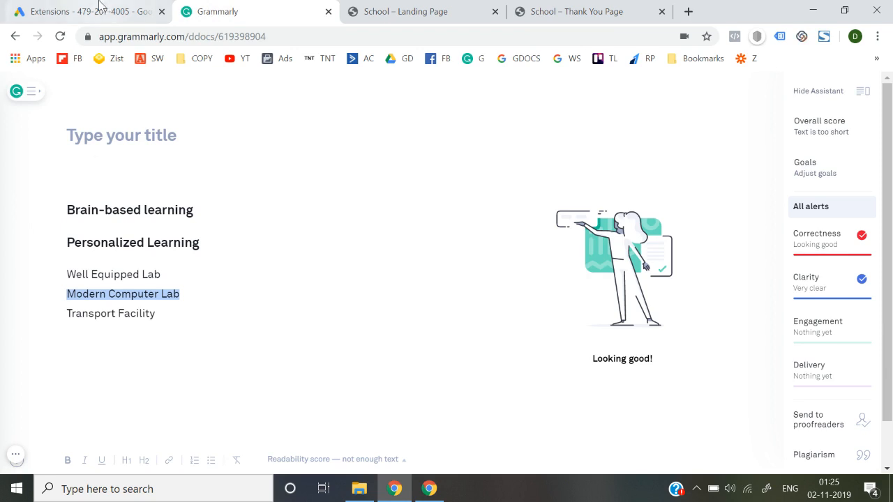
click(90, 11)
click(246, 364)
key(ctrl+v)
Step: Add a fifth callout text and fill it with "Transport Facility" copied from the Grammarly document
scroll(250, 374, down, 2)
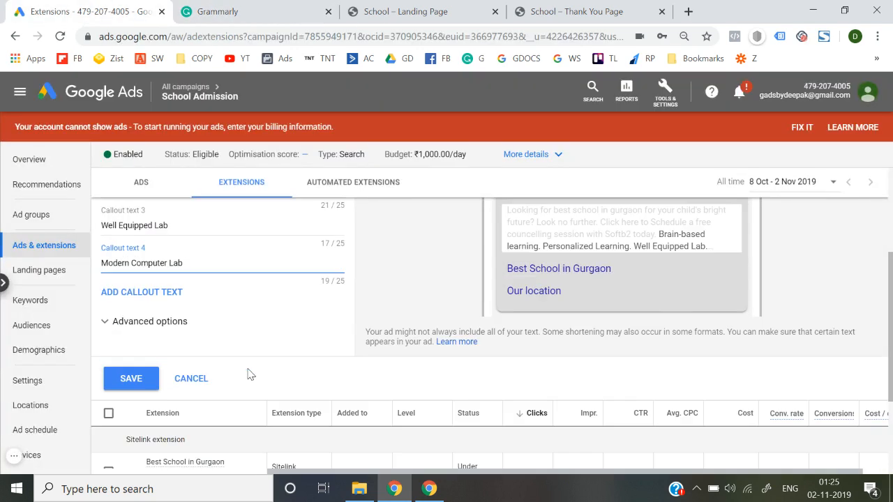
click(143, 291)
click(216, 12)
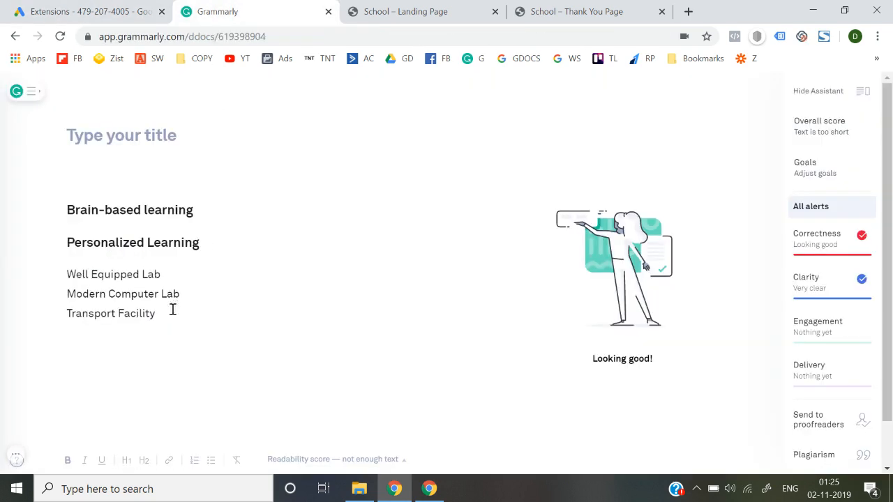
drag(169, 319, 33, 315)
key(ctrl+c)
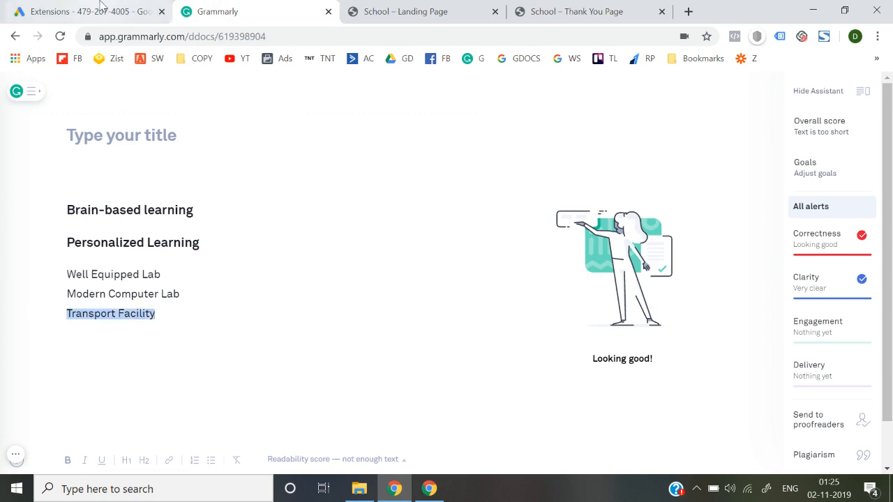
click(90, 11)
click(190, 299)
key(ctrl+v)
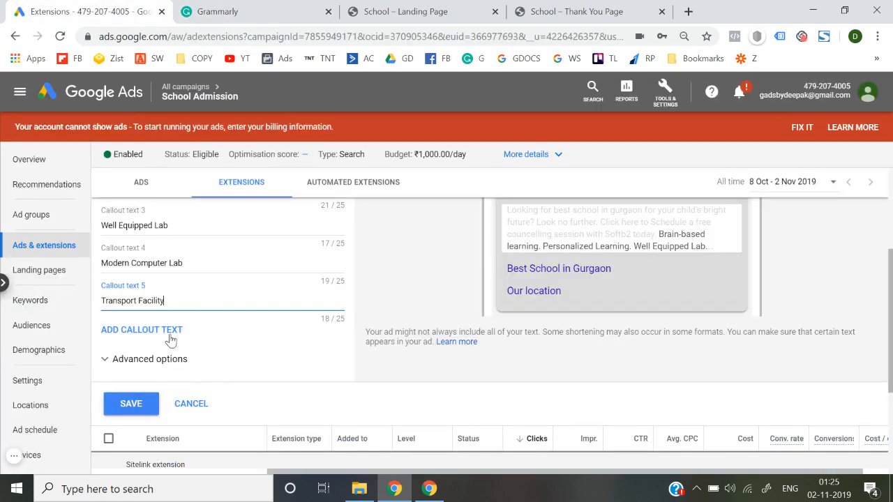
Step: Check the callouts' advanced device and scheduling options and save the callout extension
click(163, 359)
scroll(163, 360, down, 1)
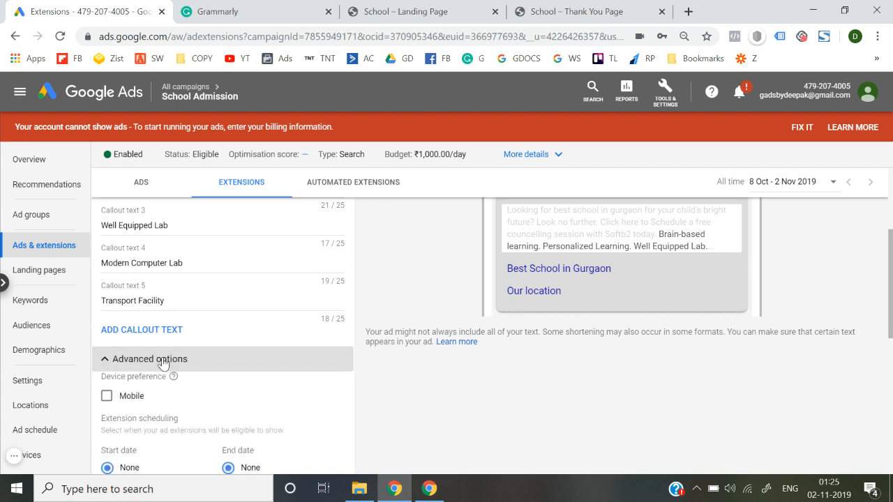
scroll(148, 337, down, 2)
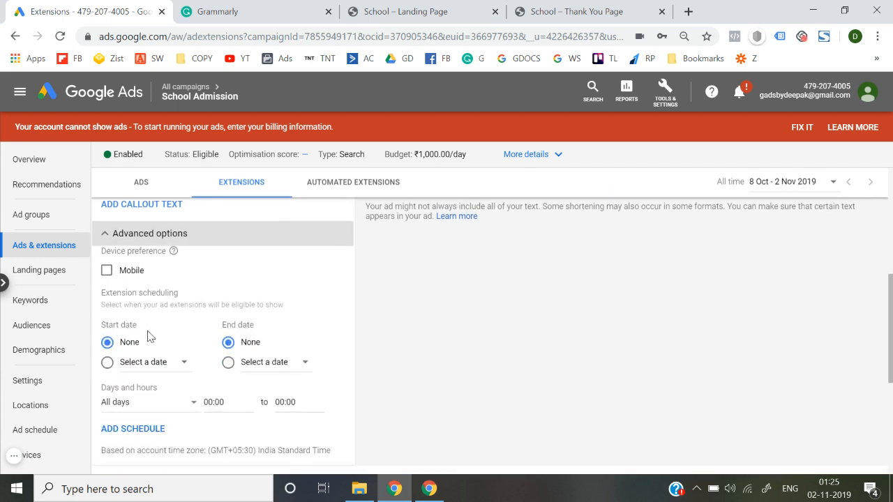
click(131, 389)
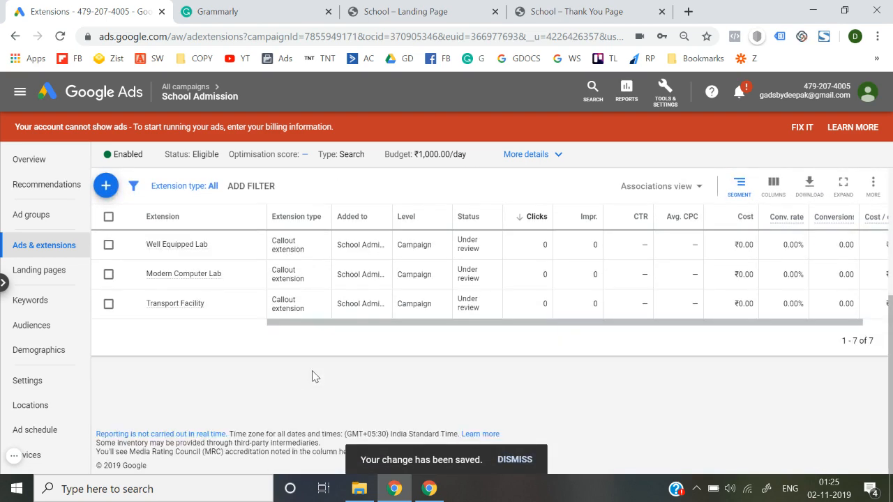
Step: Review the extension types that can be added to the School Admission campaign, from sitelink to promotion extensions, and close the list
click(106, 216)
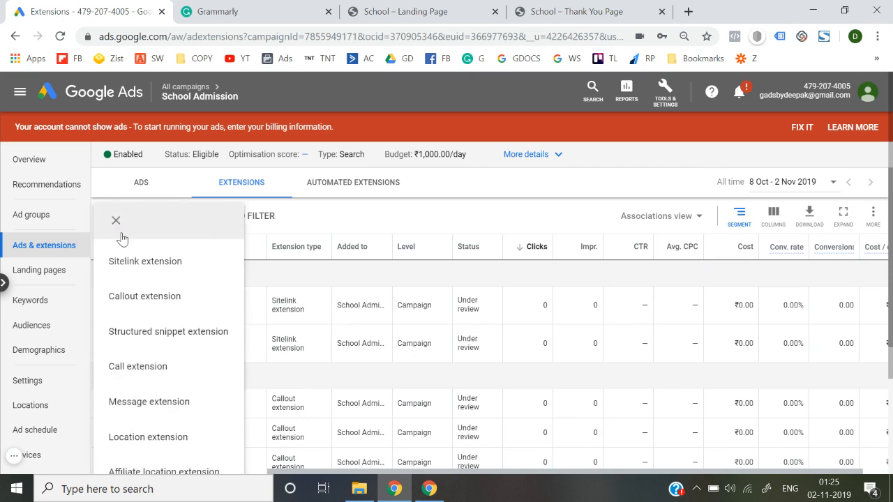
scroll(170, 385, down, 4)
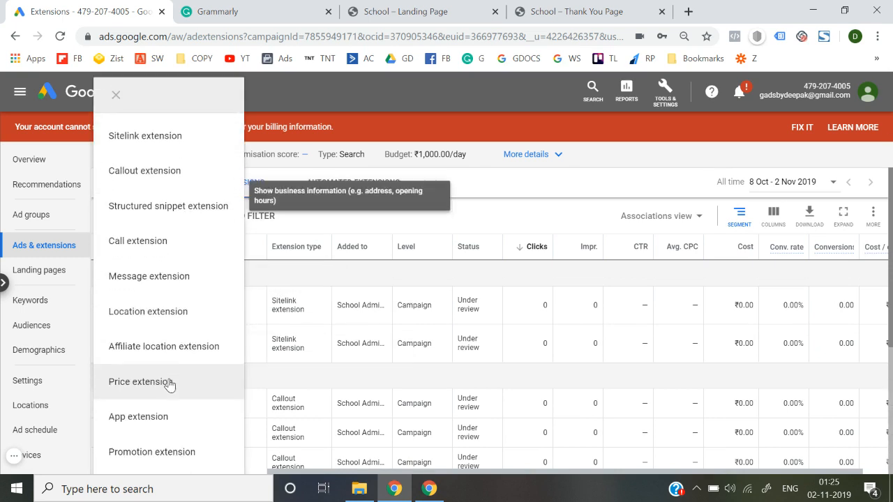
scroll(170, 385, up, 3)
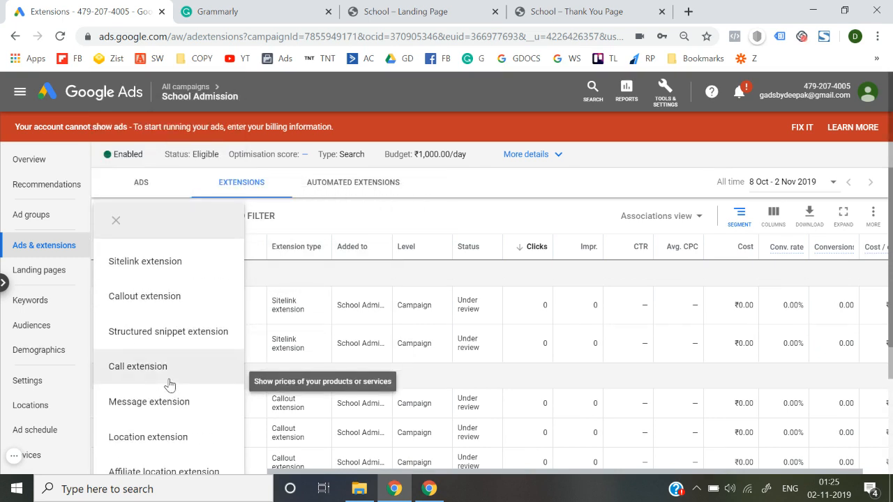
scroll(170, 385, down, 2)
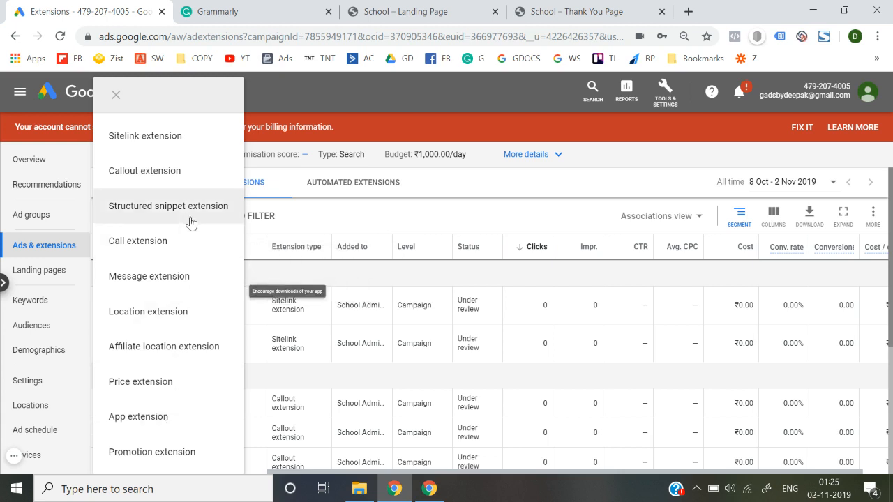
scroll(195, 210, up, 2)
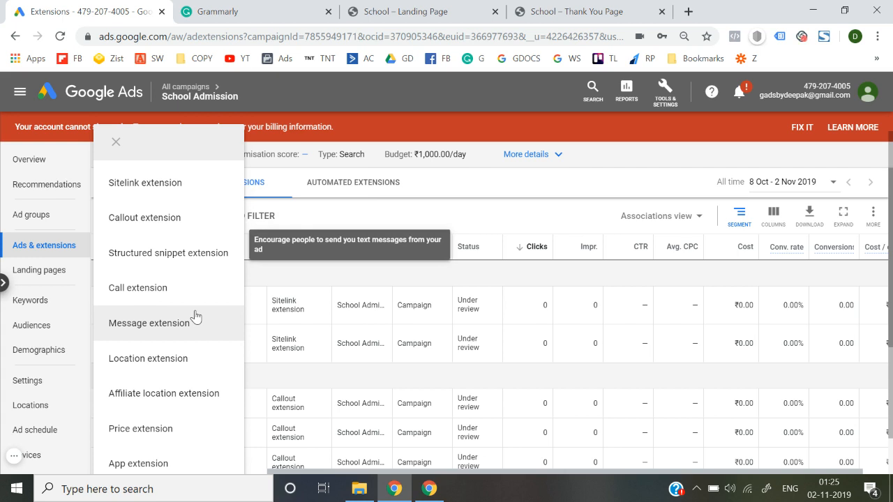
scroll(196, 316, down, 1)
scroll(196, 317, up, 2)
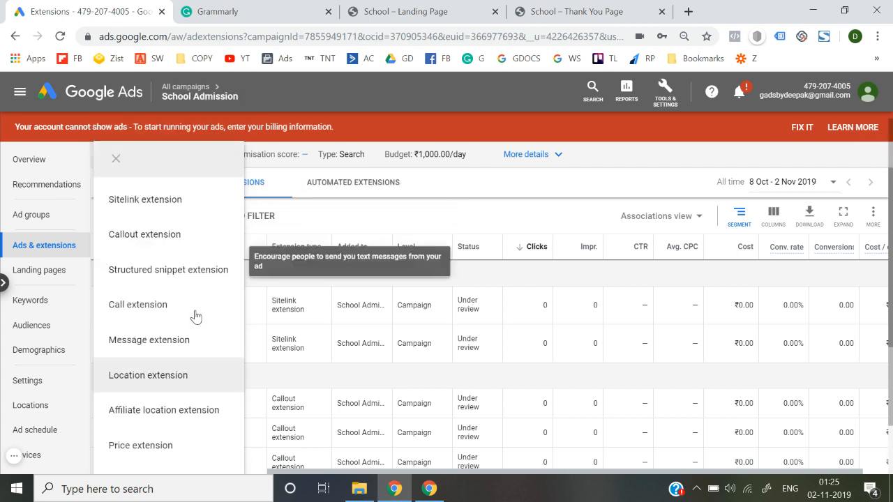
click(379, 220)
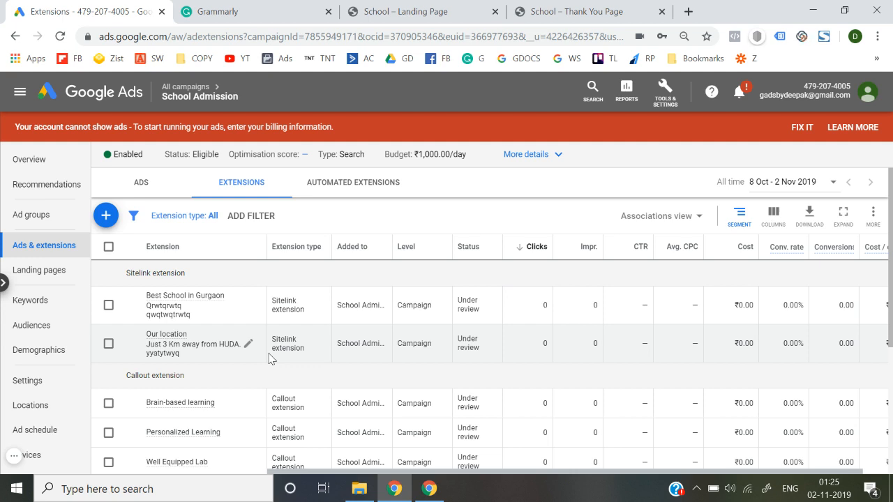
Step: Open the campaign's keywords and look through its negative keywords and search terms
click(44, 307)
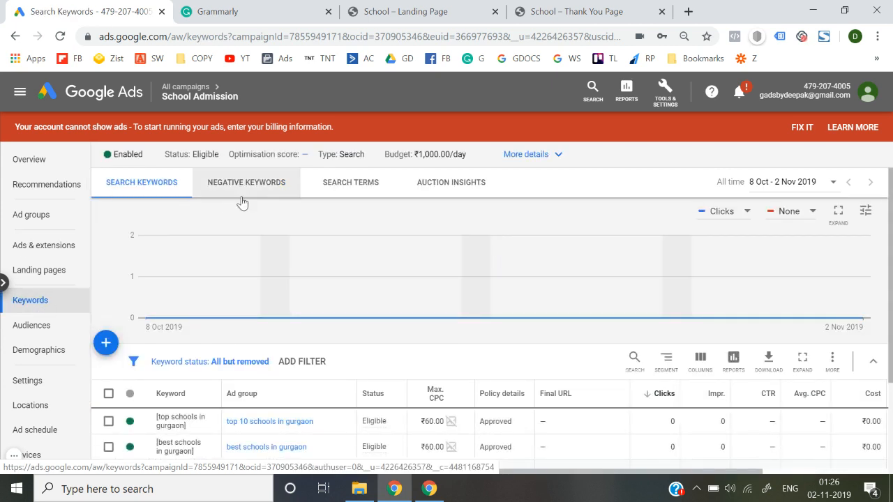
click(247, 196)
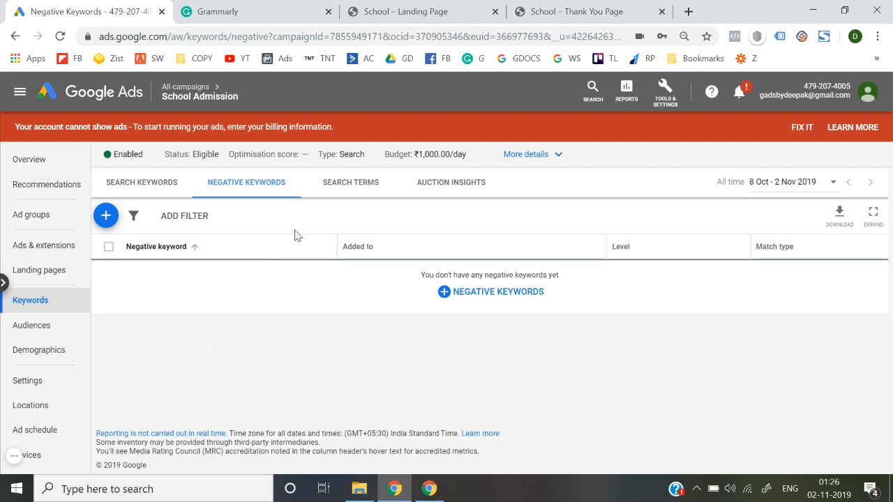
click(365, 187)
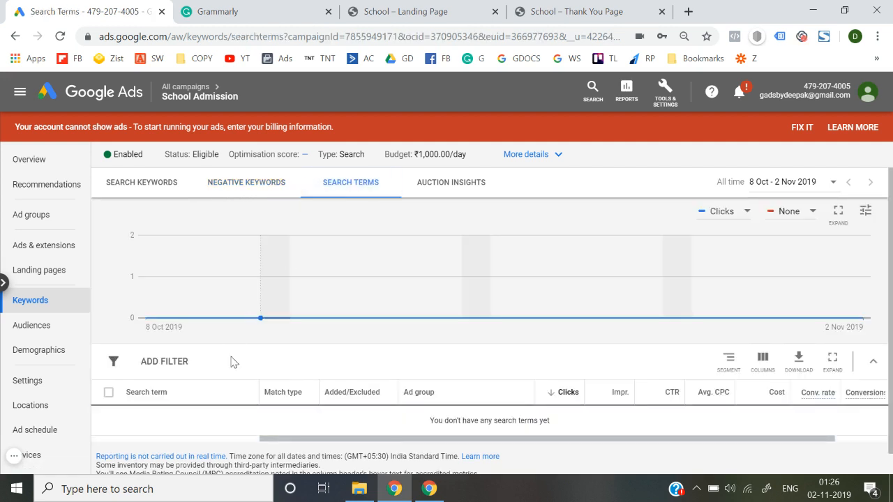
scroll(229, 384, down, 1)
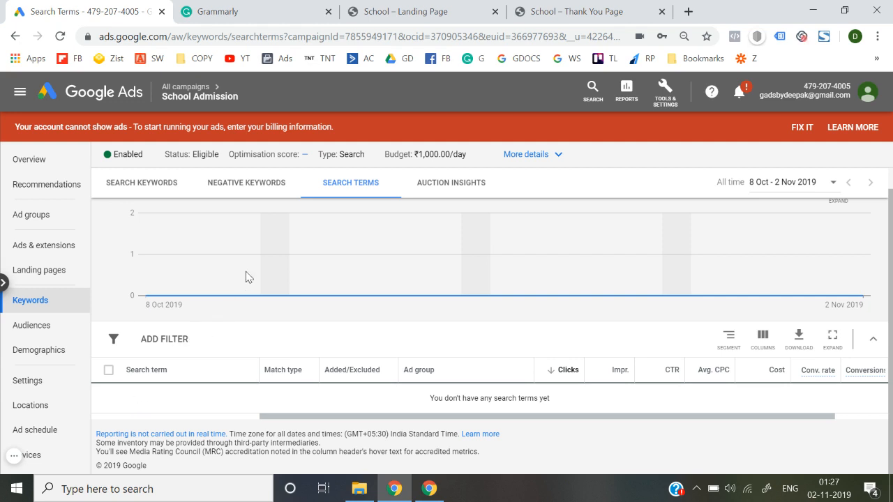
Step: Add "Cheap" and "worst" as campaign-level negative keywords for School Admission and save them
click(264, 180)
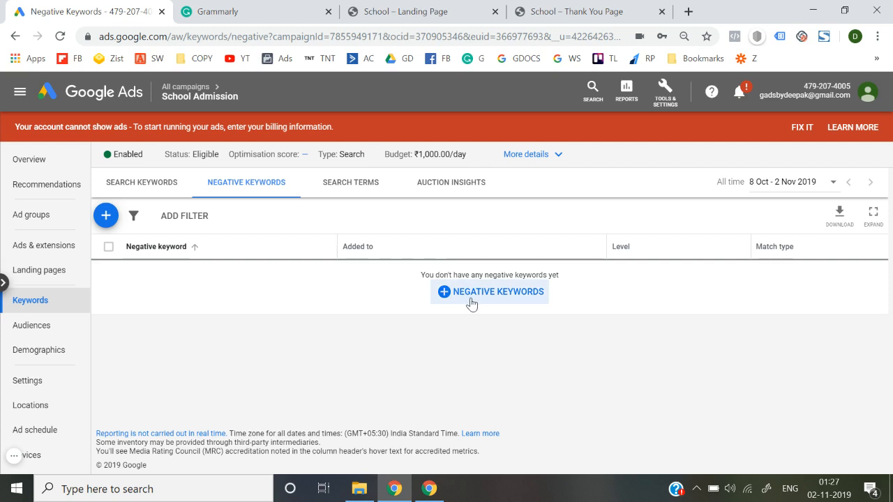
click(500, 300)
scroll(341, 321, down, 2)
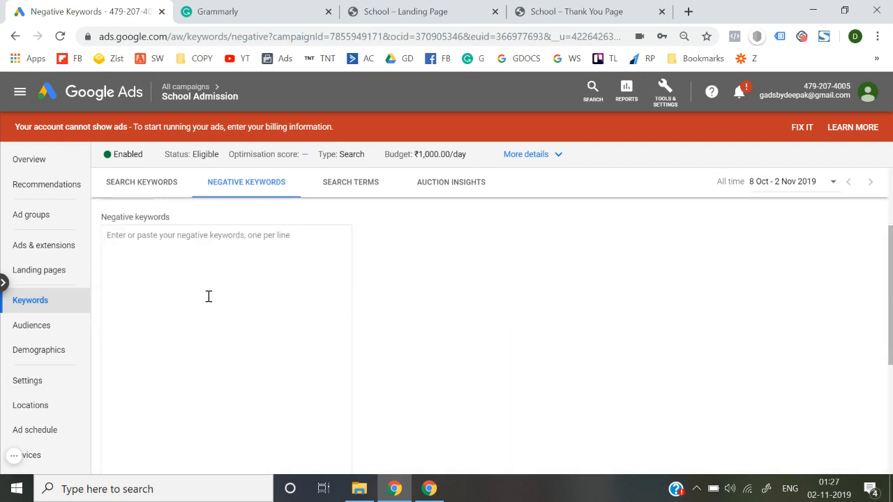
scroll(207, 297, up, 2)
scroll(208, 299, down, 1)
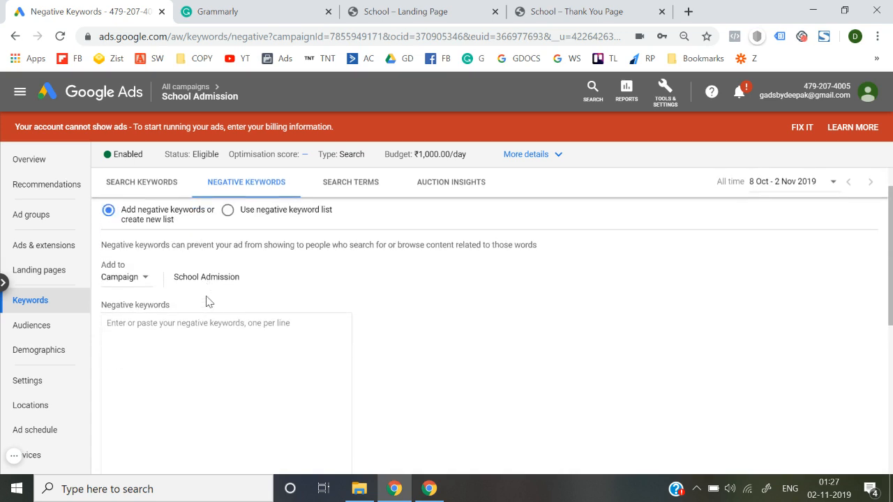
scroll(205, 295, down, 1)
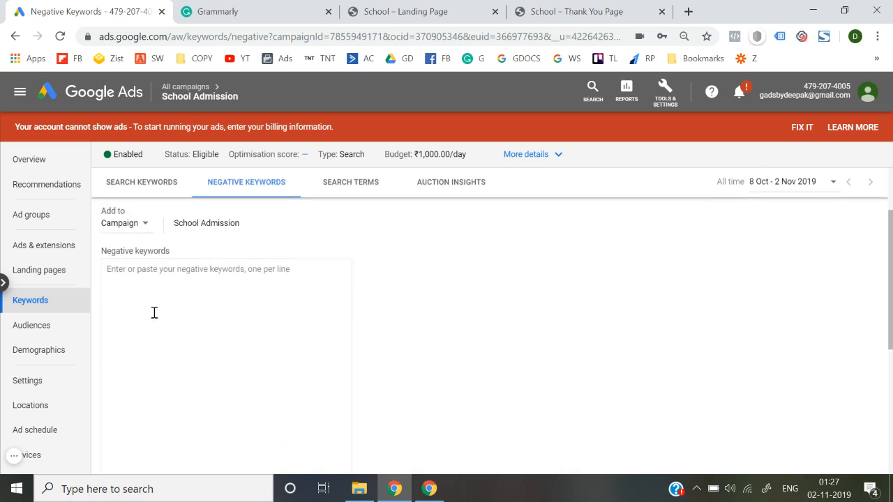
text(Cheap)
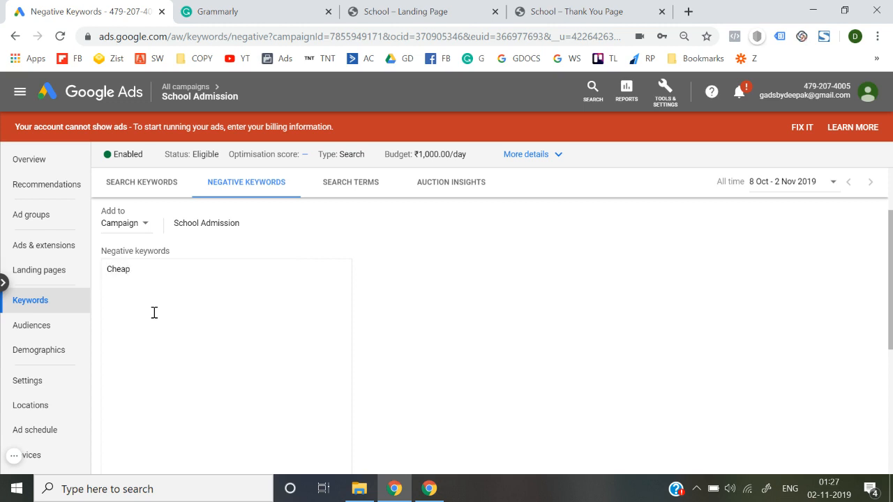
key(Return)
text(worst)
key(Return)
scroll(154, 313, down, 3)
scroll(134, 395, down, 1)
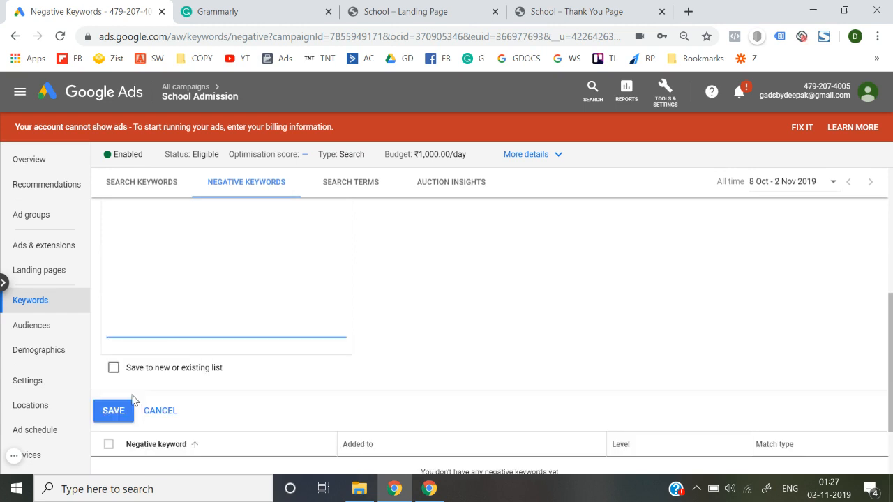
click(115, 412)
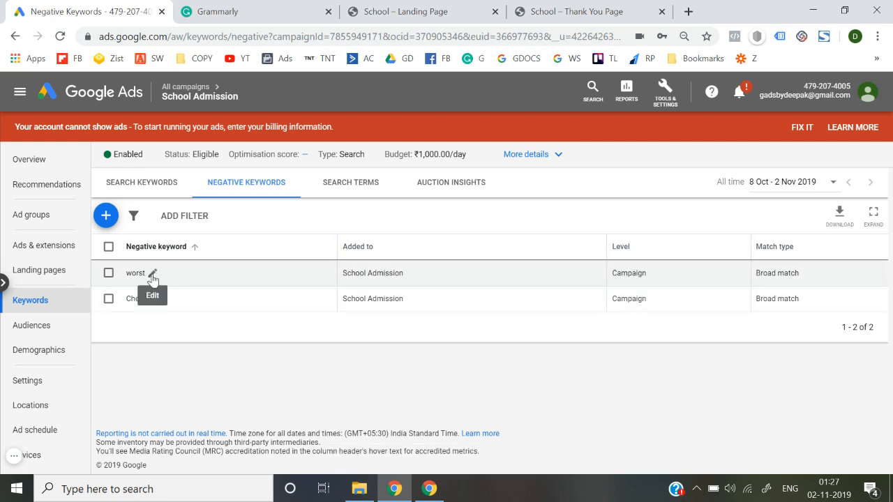
Step: Examine the match type options for the negative keyword "worst" and cancel the edit
click(153, 274)
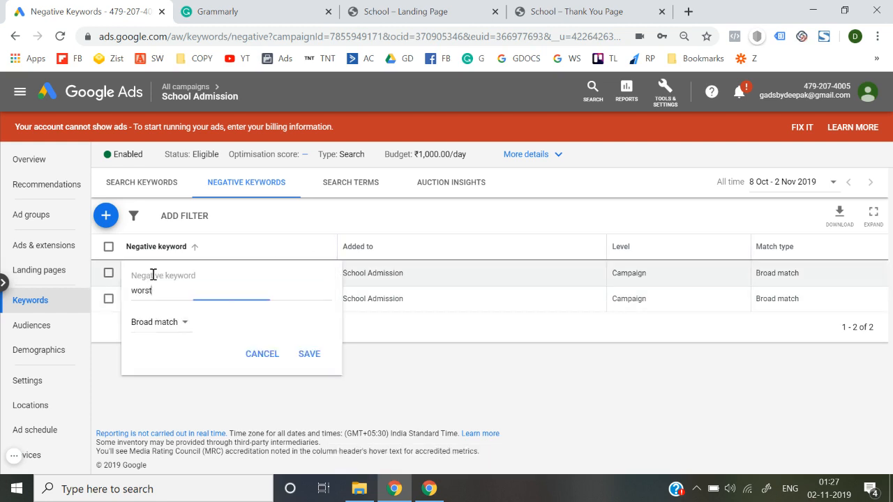
click(175, 328)
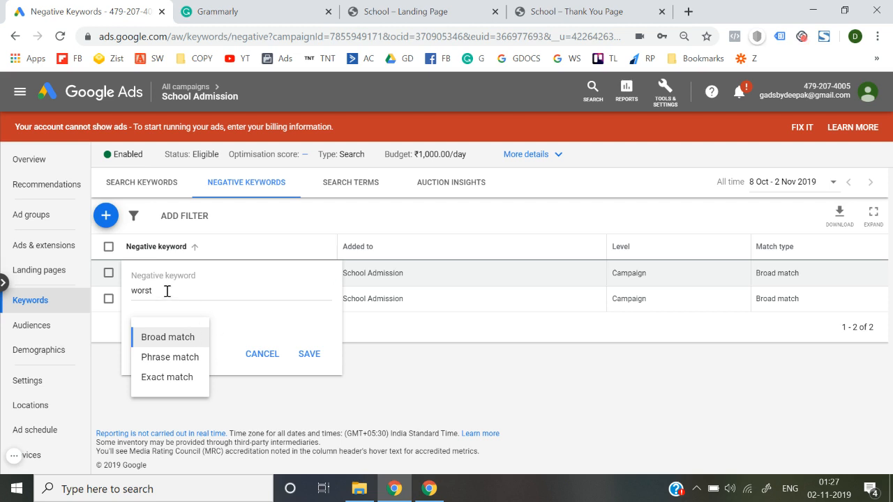
click(251, 315)
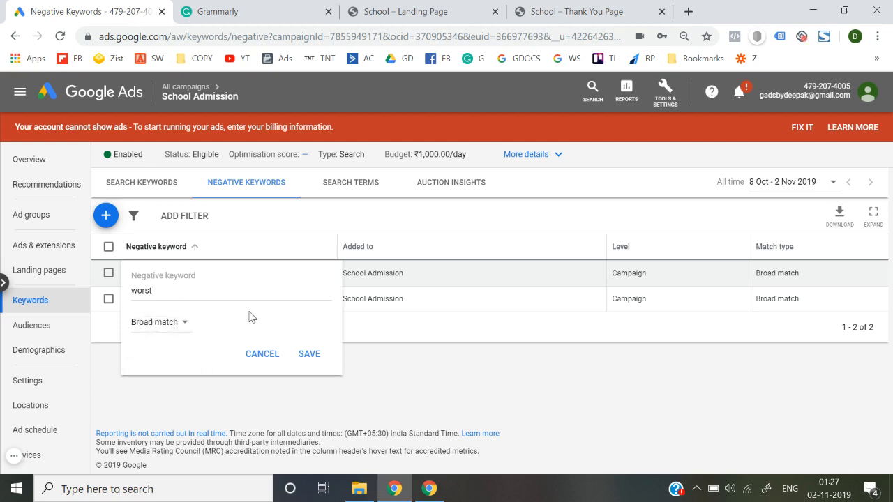
click(187, 323)
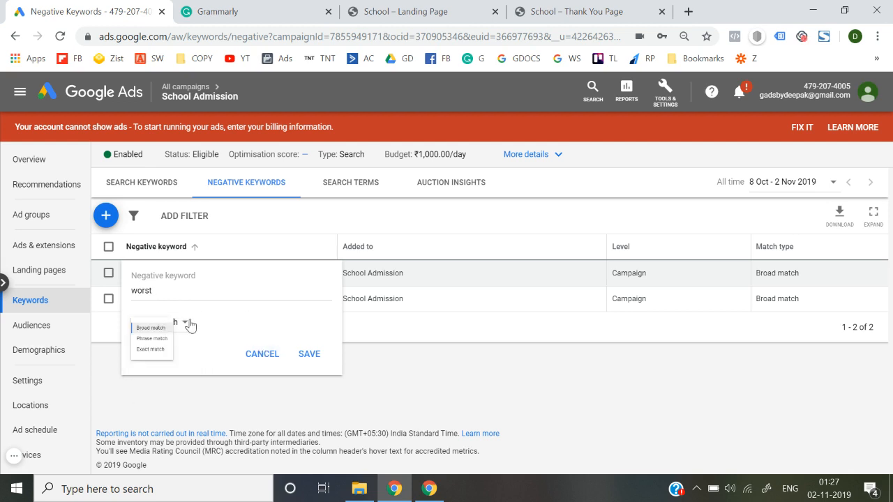
click(274, 332)
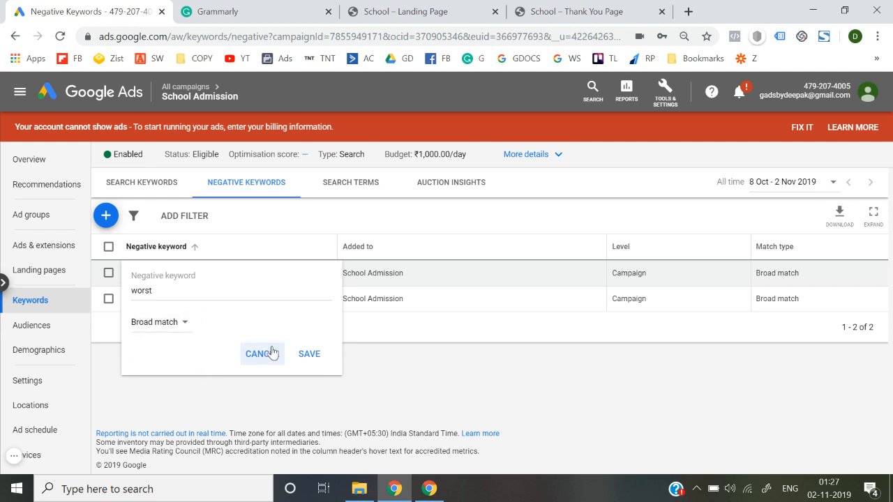
click(271, 354)
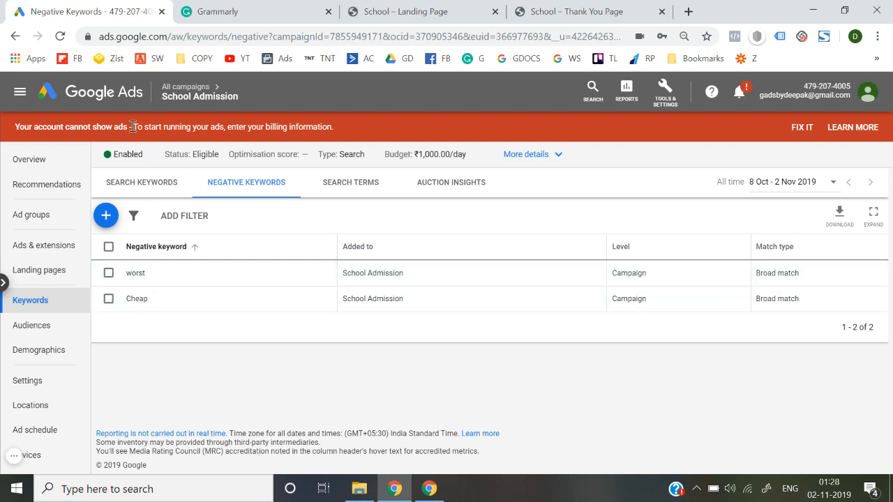
Step: Go back to the list of all campaigns and open the School Admission campaign to view its ad groups
click(121, 108)
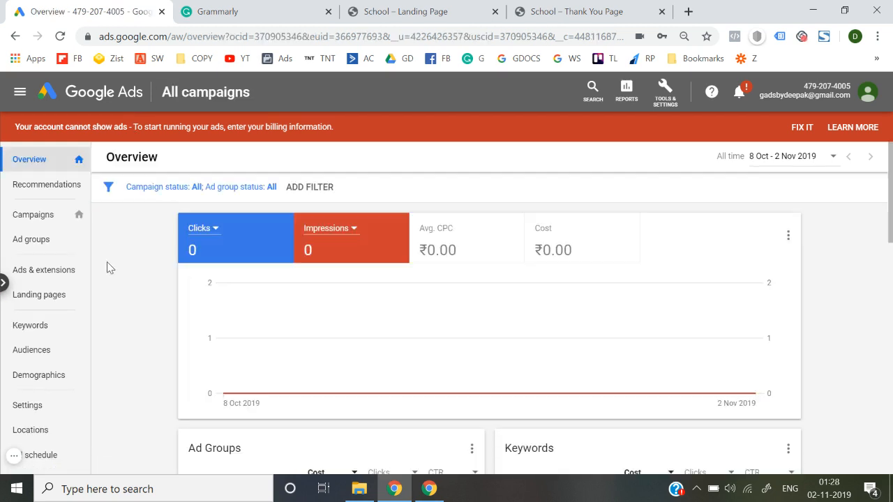
click(51, 222)
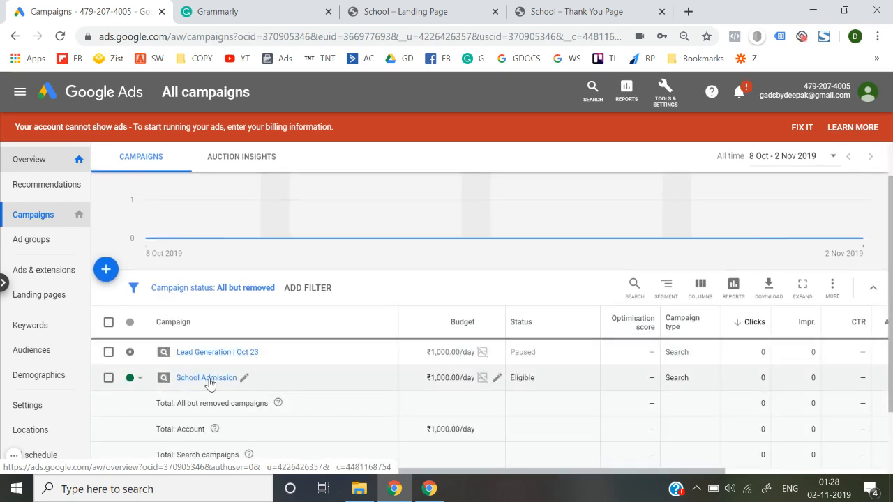
click(211, 380)
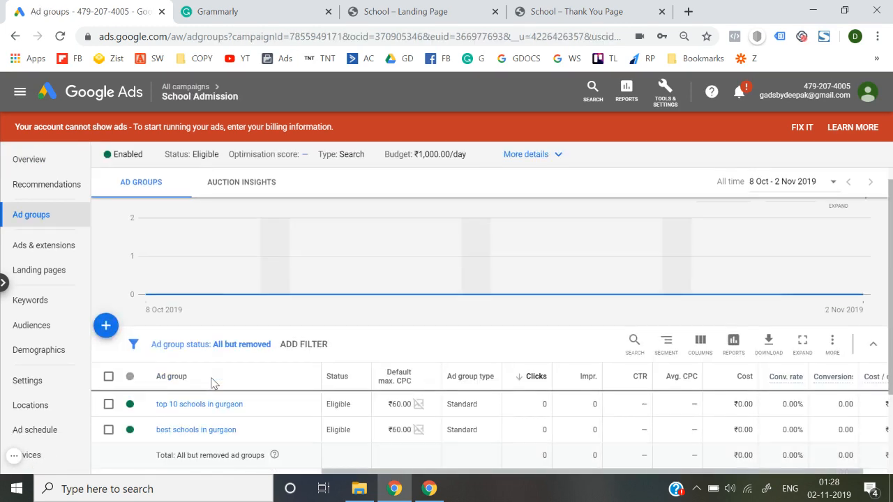
scroll(75, 396, down, 2)
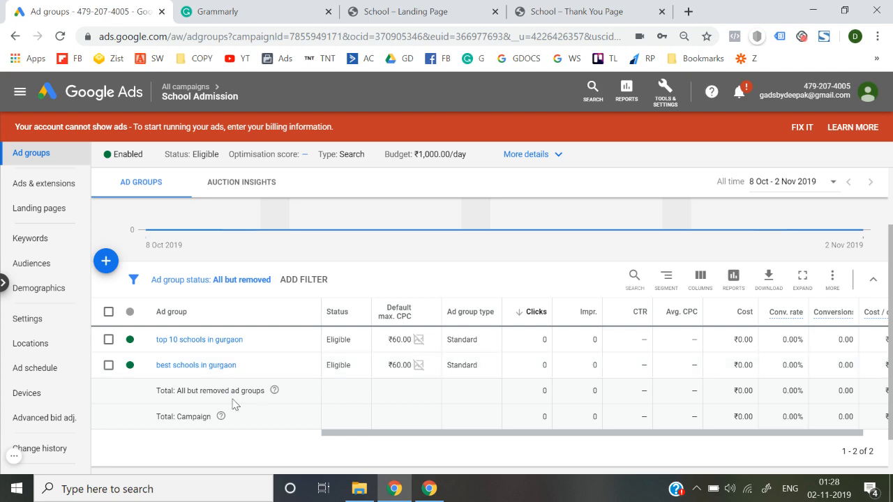
Step: In the campaign's device settings, set the Mobile Phones bid adjustment to an increase of 20% and save it
click(51, 396)
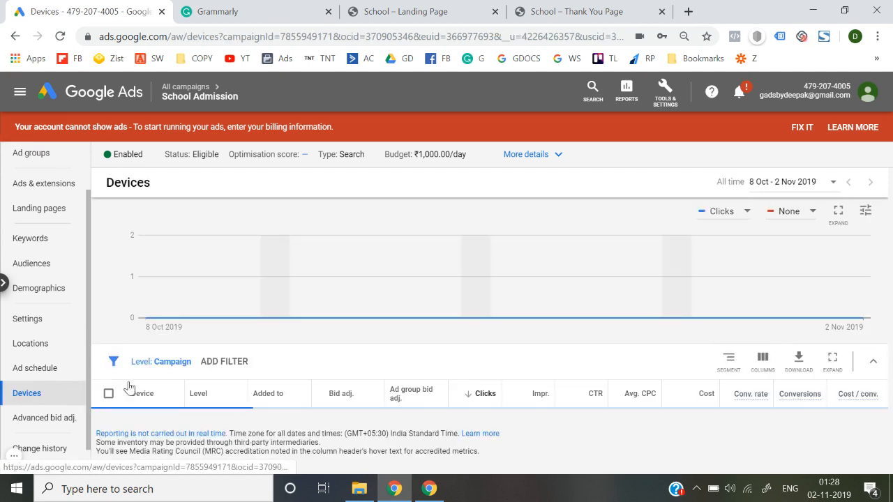
scroll(178, 362, down, 2)
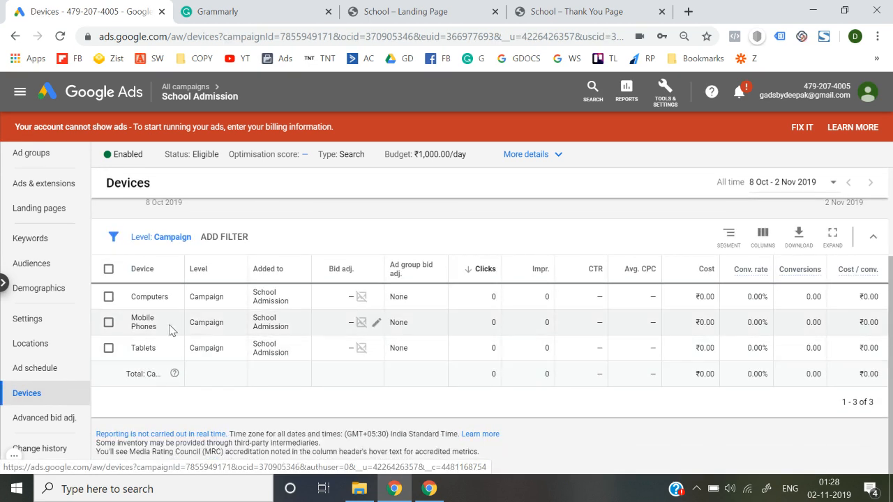
click(379, 325)
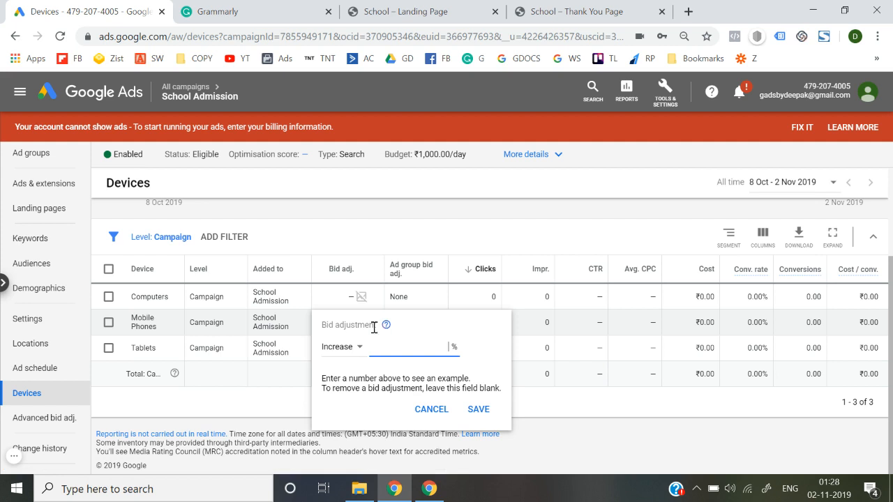
text(20)
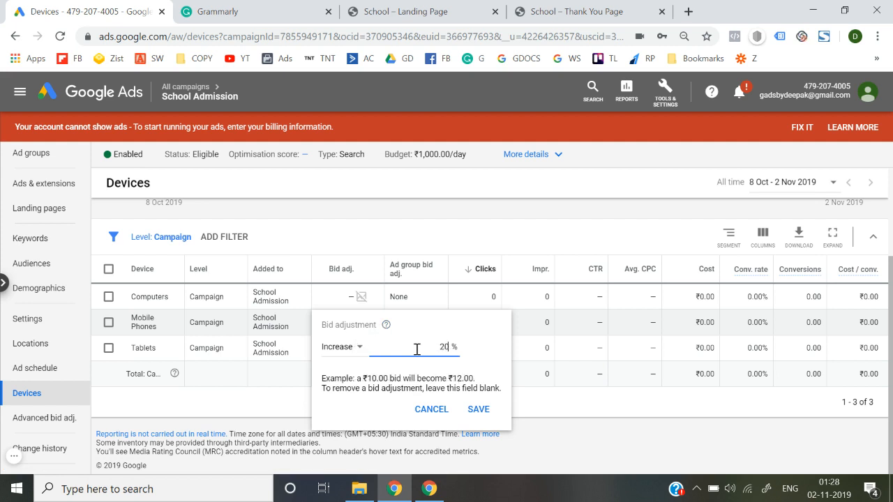
click(488, 419)
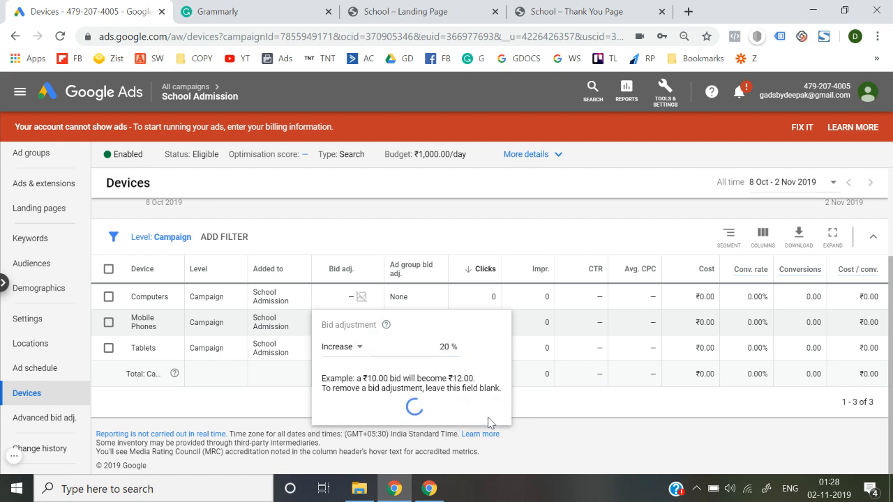
scroll(490, 422, down, 1)
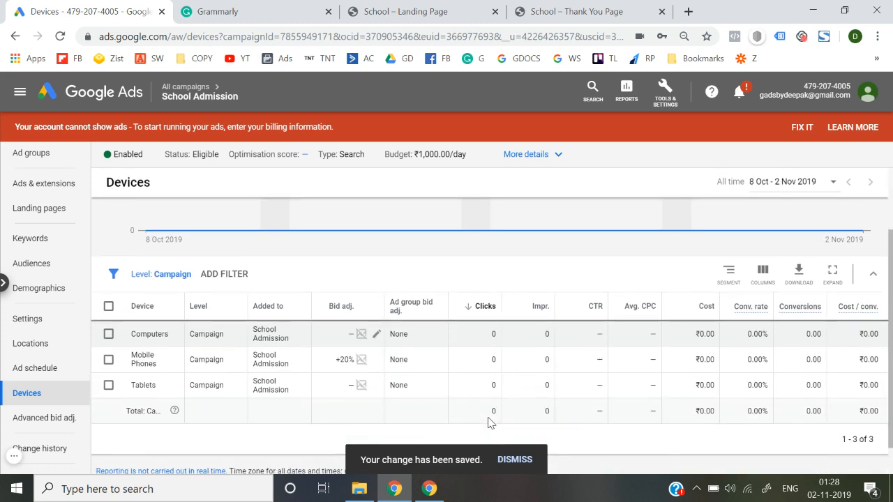
scroll(329, 393, down, 1)
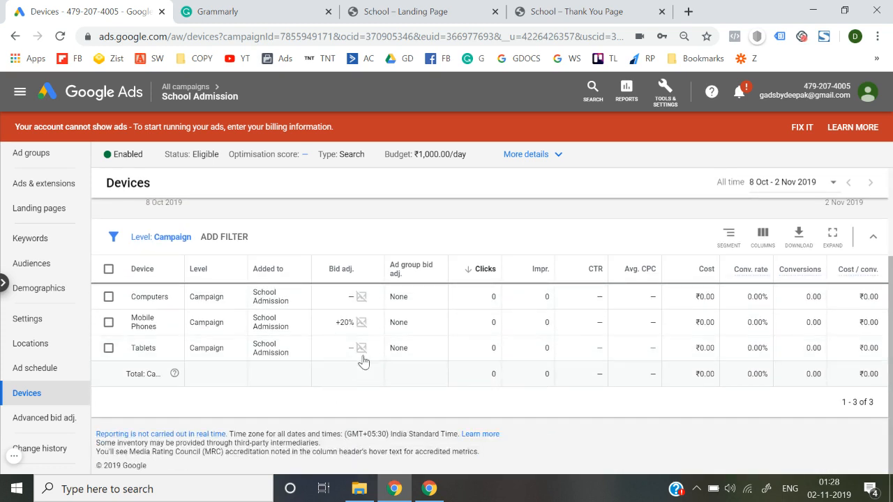
Step: In the campaign's device settings, set the Tablets bid adjustment to a decrease of 20% and save it
click(376, 348)
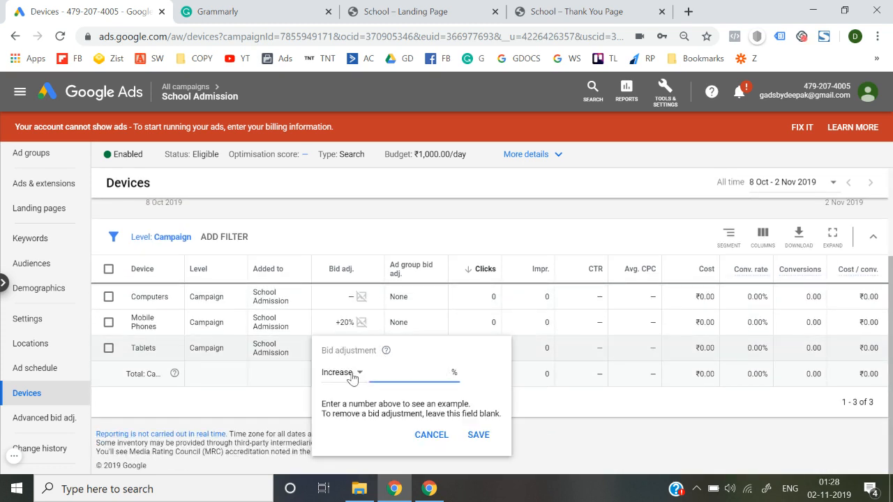
click(349, 374)
click(351, 408)
click(404, 372)
text(20)
click(488, 442)
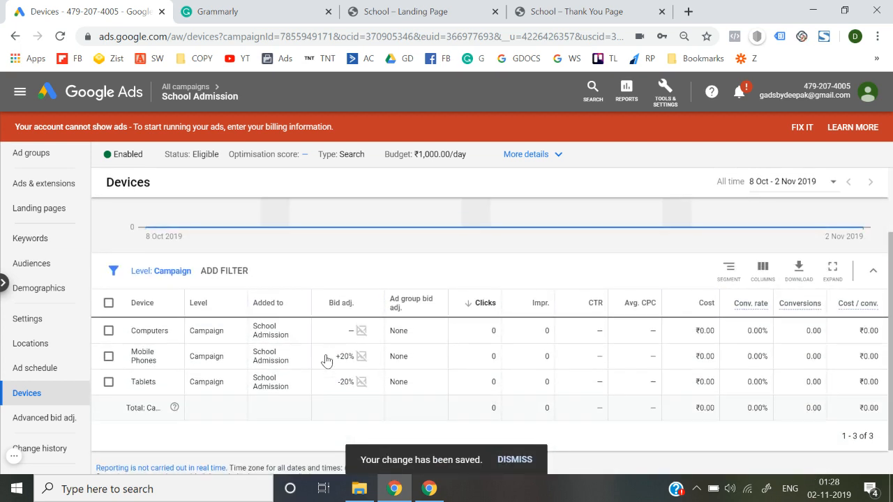
scroll(326, 360, down, 1)
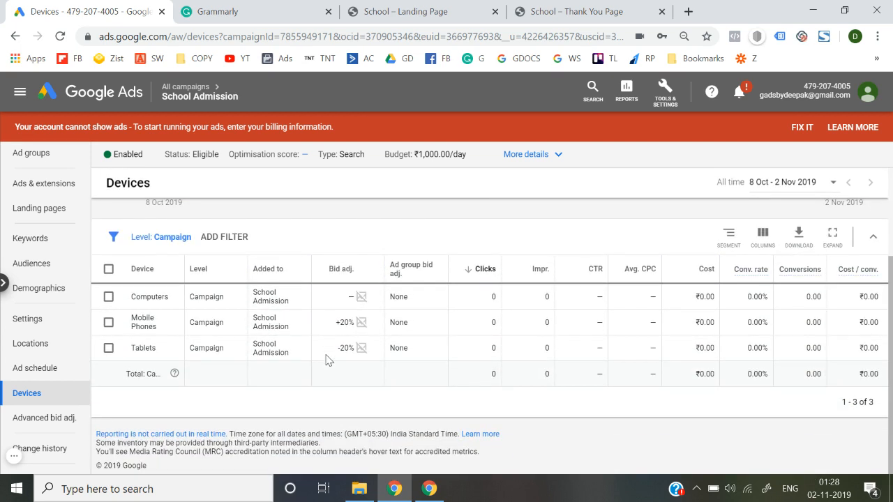
scroll(84, 375, down, 1)
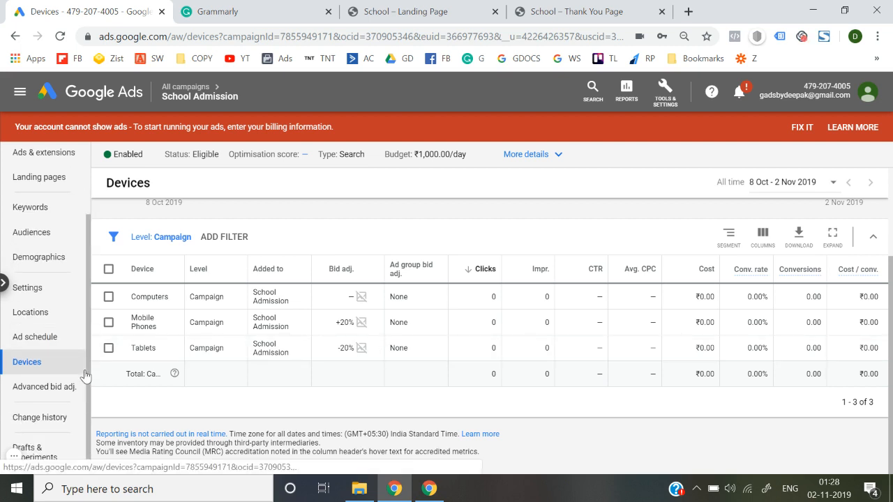
Step: Return to the list of all campaigns and open the School Admission campaign
scroll(108, 283, up, 4)
click(106, 96)
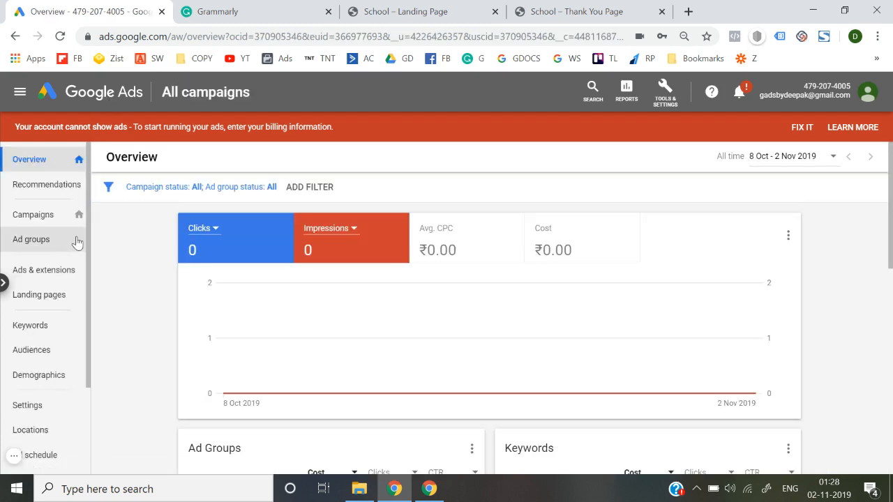
click(32, 213)
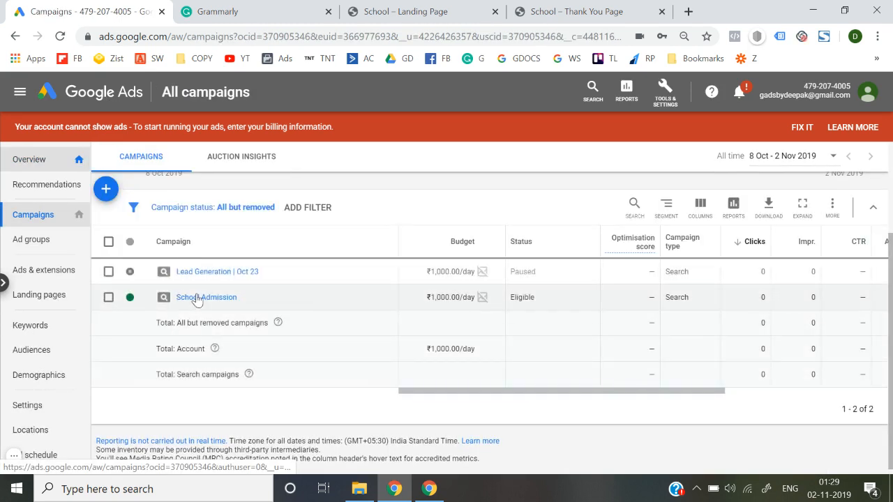
click(192, 300)
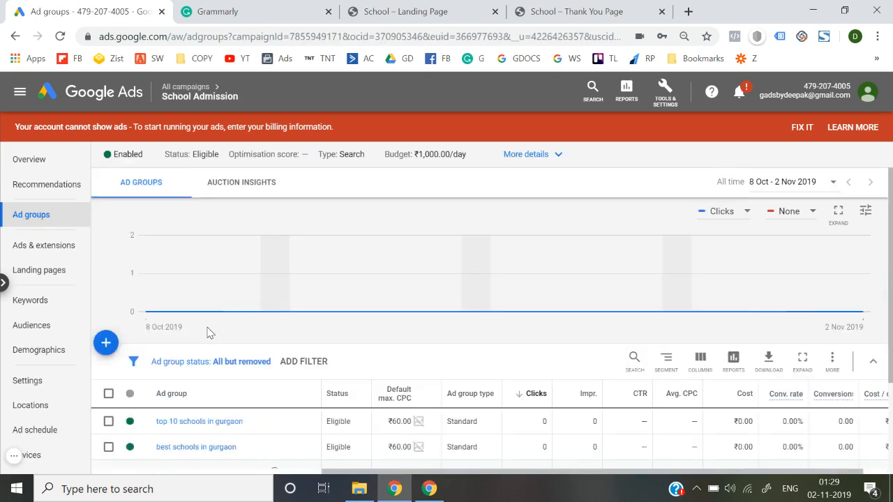
Step: View the campaign's age and gender demographics and check the bid adjustment options for Female in "top 10 schools in gurgaon", cancelling the edit
scroll(207, 332, down, 1)
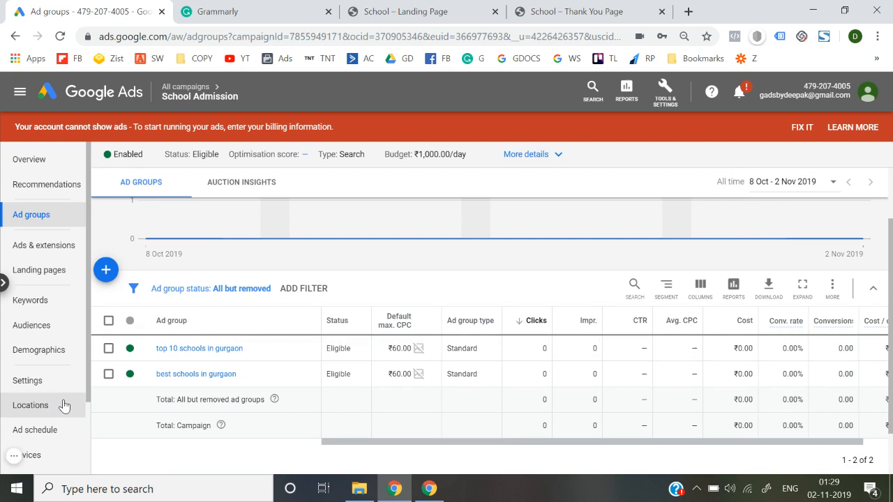
scroll(64, 401, down, 1)
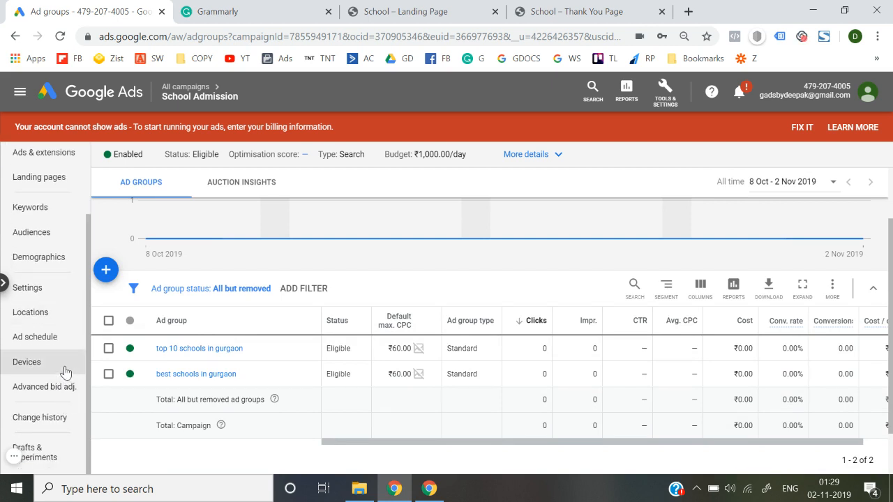
scroll(65, 372, up, 1)
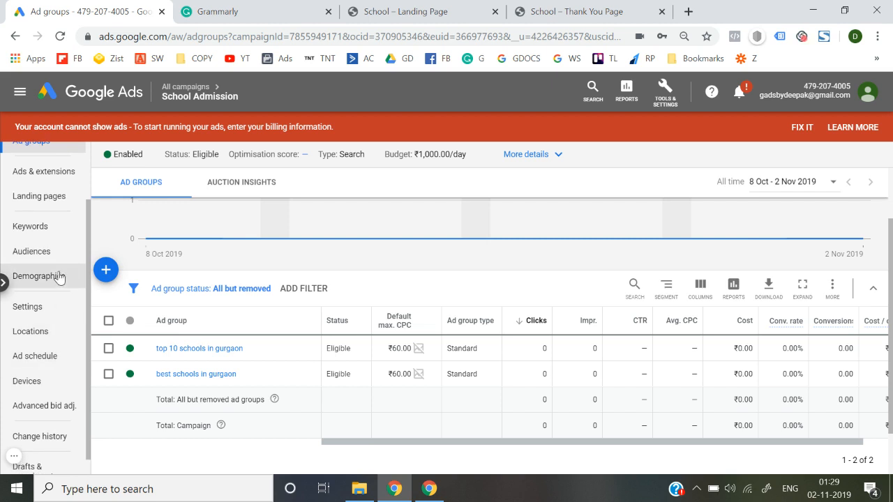
click(59, 277)
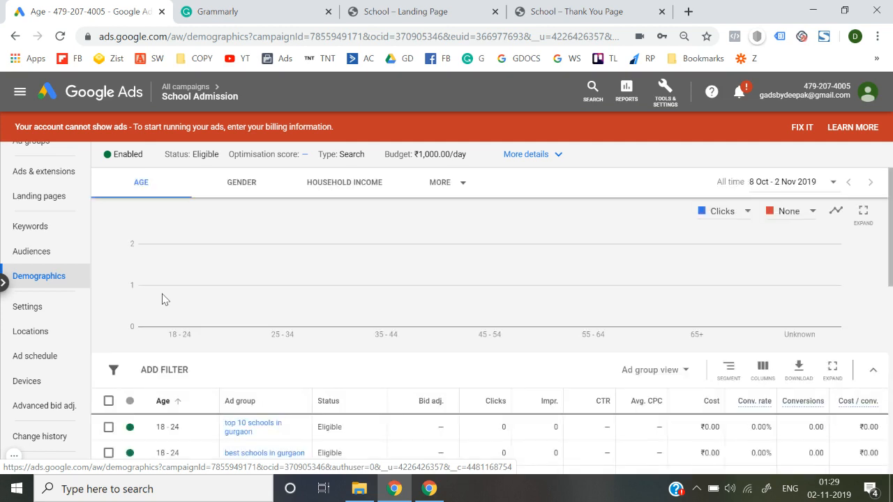
click(236, 181)
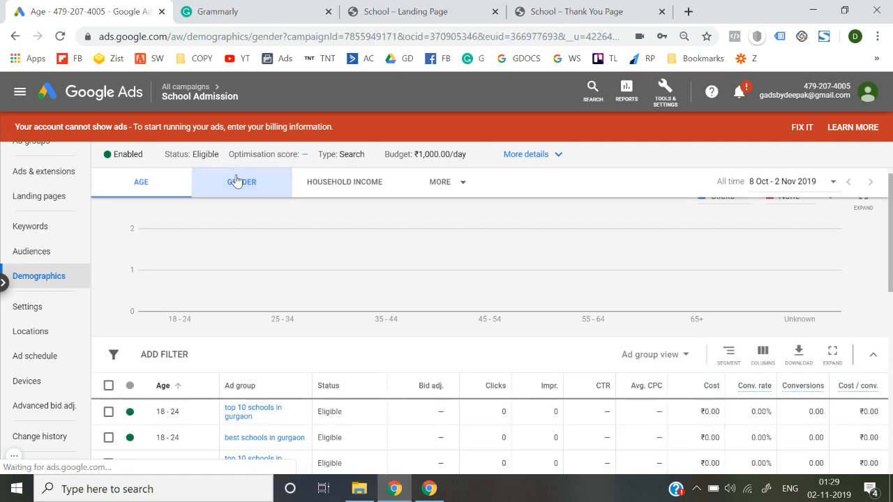
click(160, 189)
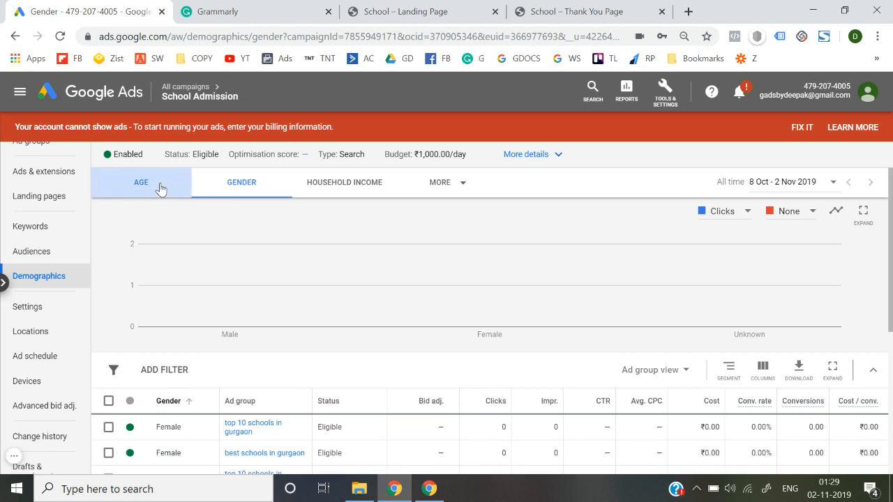
click(240, 185)
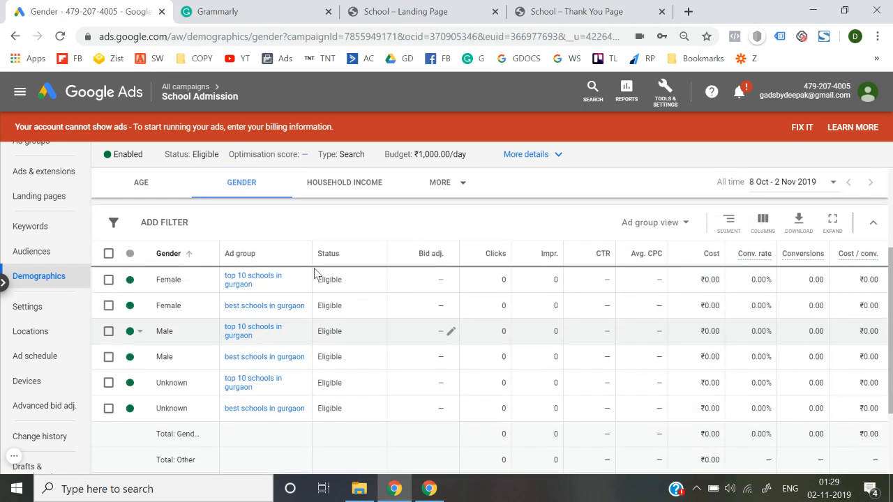
click(452, 280)
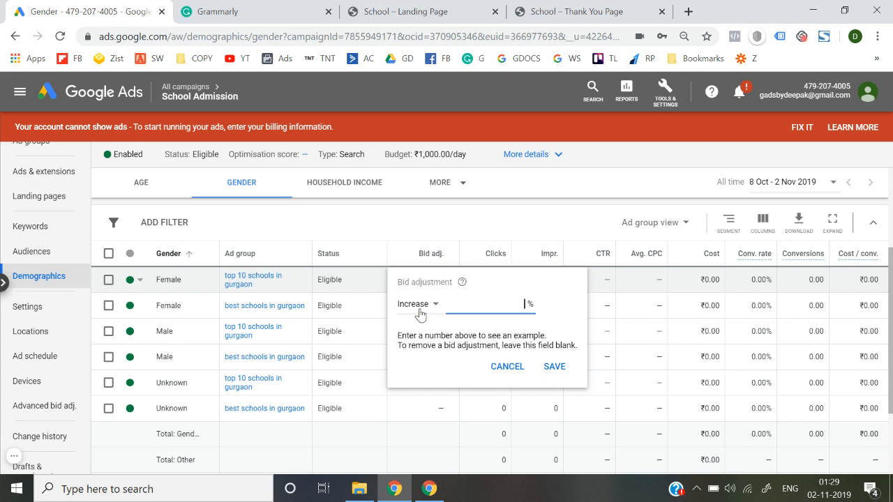
click(502, 370)
Step: View the audiences of the School Admission campaign
scroll(82, 328, up, 2)
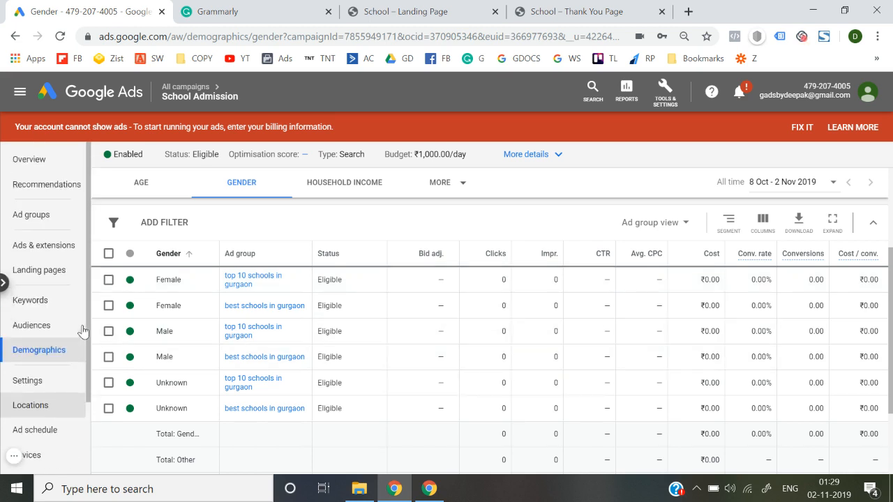
click(53, 329)
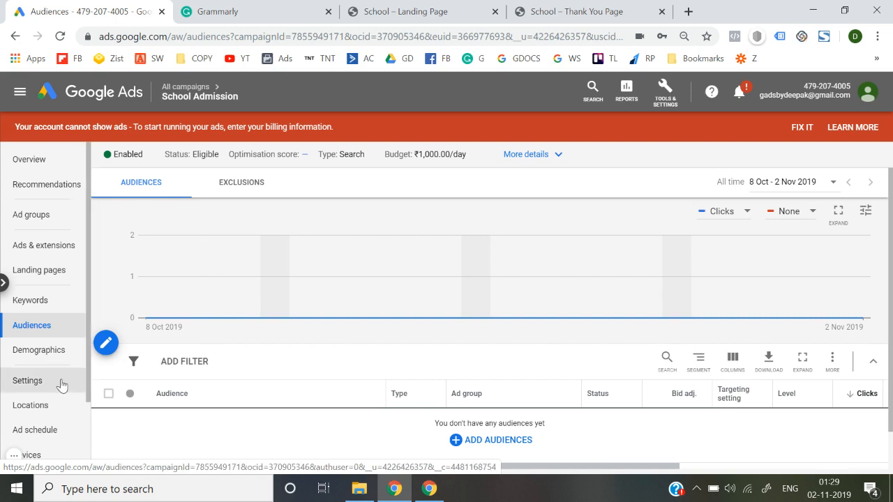
scroll(60, 383, down, 1)
scroll(62, 385, down, 1)
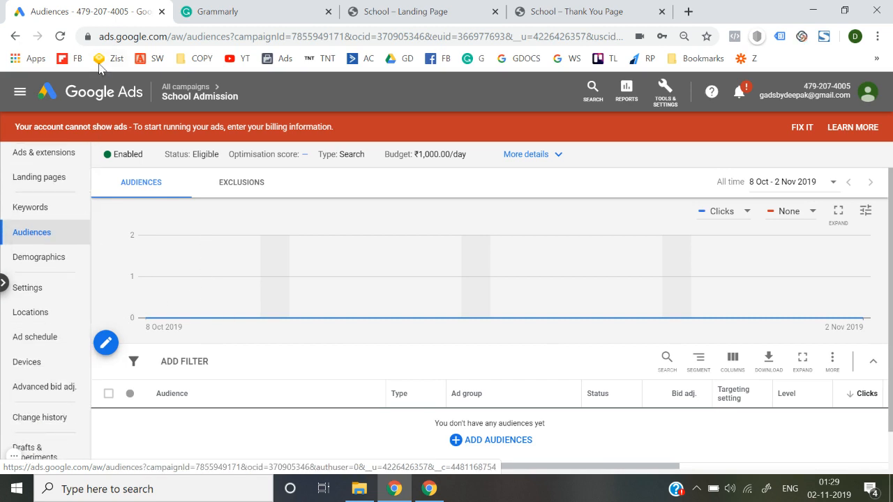
Step: Reopen School Admission from the list of all campaigns and review the performance columns of its ad groups
click(95, 106)
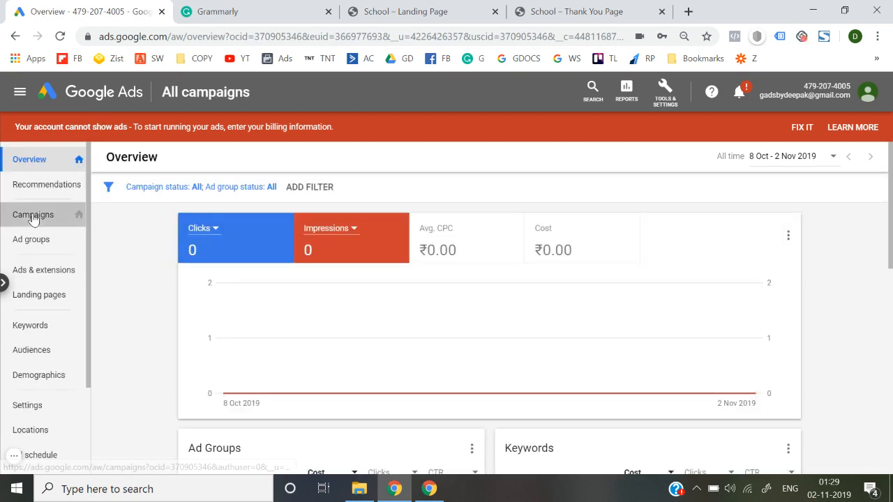
click(33, 217)
scroll(223, 278, down, 1)
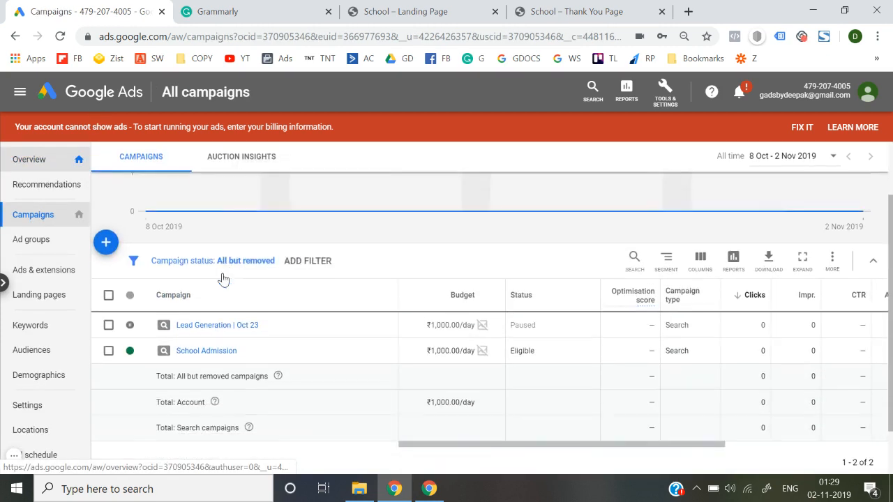
click(208, 346)
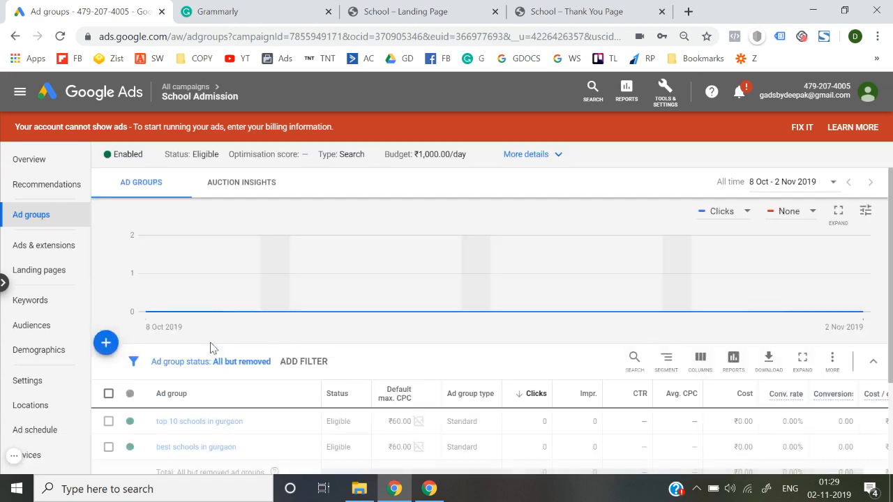
scroll(300, 367, down, 1)
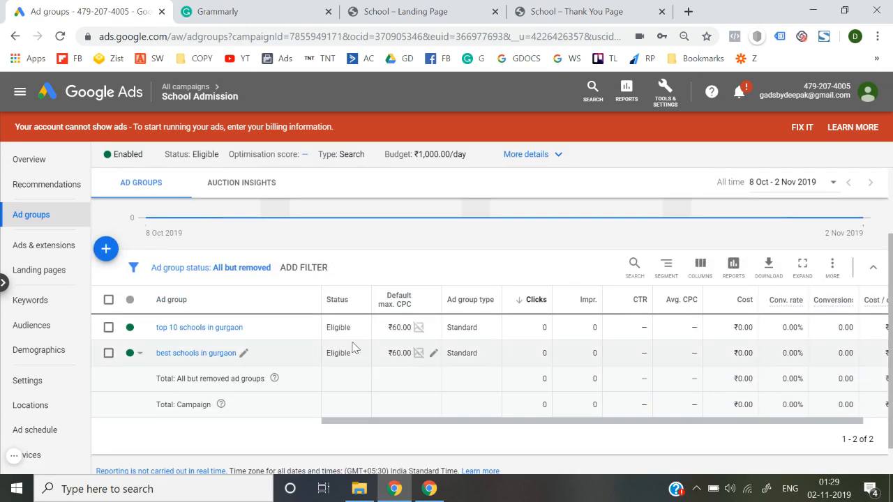
scroll(418, 342, right, 1)
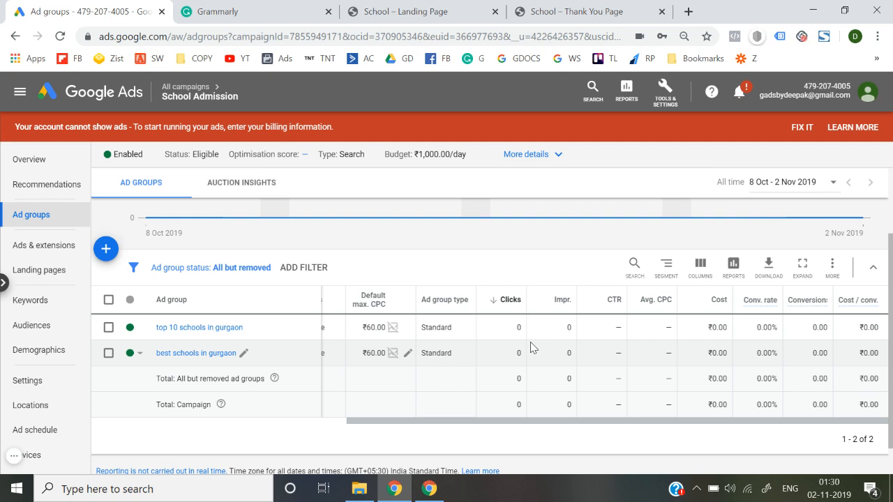
scroll(531, 343, left, 1)
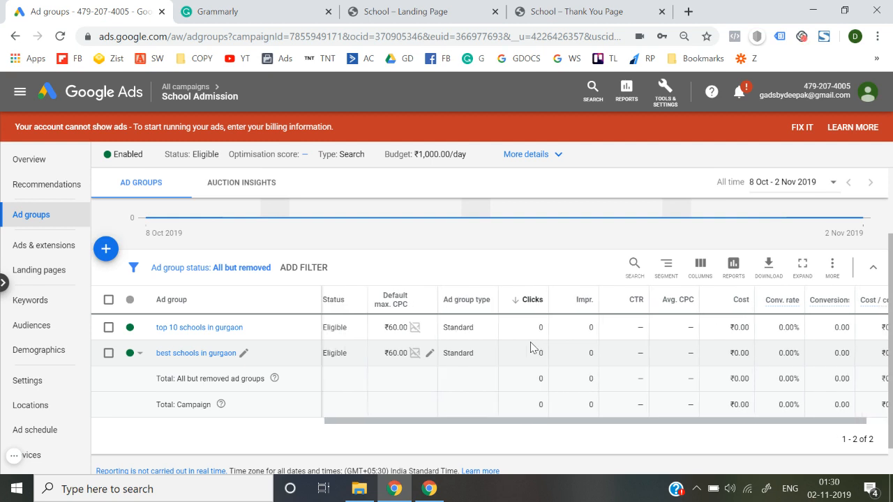